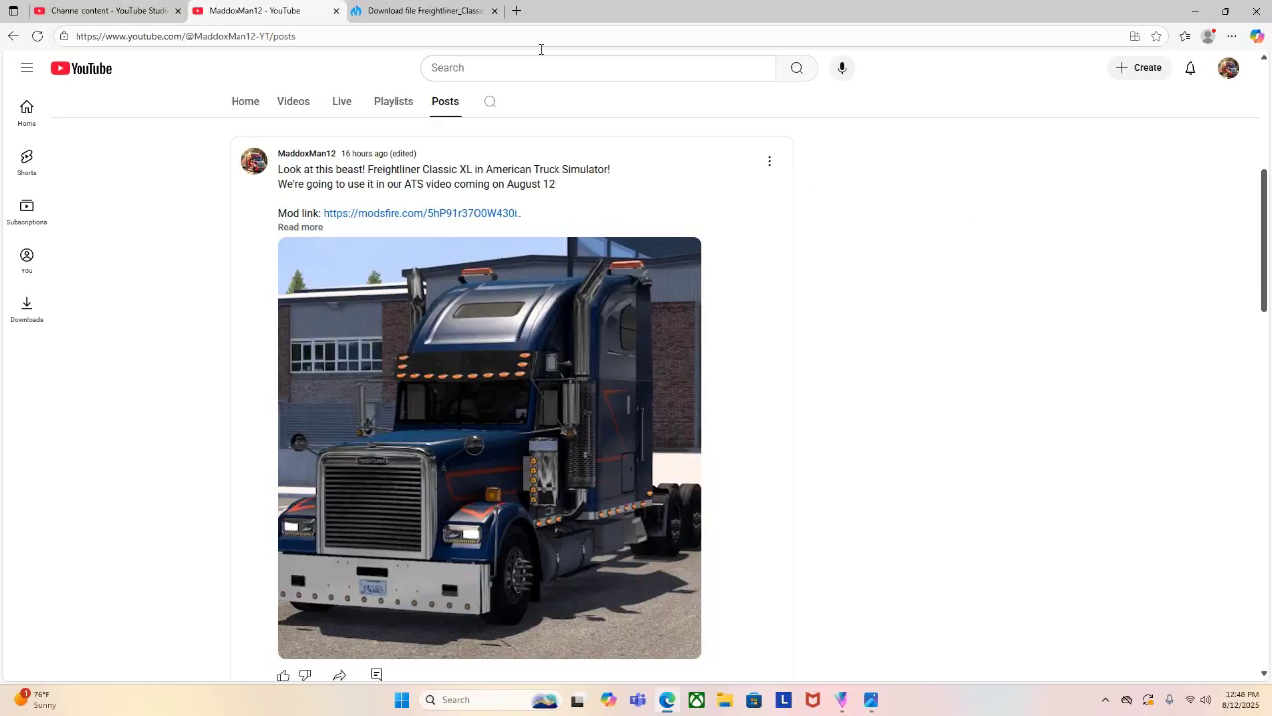
# Check the old download tab, then return to the Freightliner Classic XL post and browse it
pyautogui.click(422, 10)
pyautogui.click(278, 9)
pyautogui.scroll(-1, 233, 384)
pyautogui.scroll(1, 225, 375)
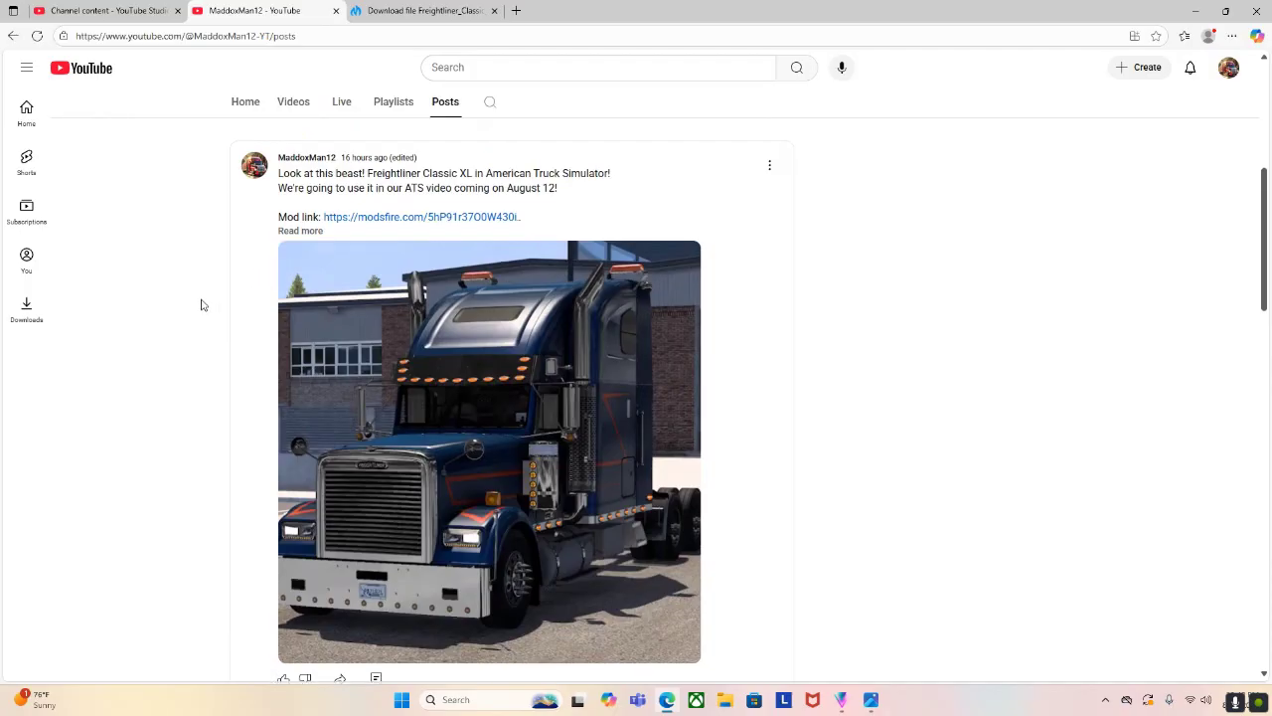
pyautogui.scroll(4, 199, 308)
pyautogui.scroll(-2, 189, 310)
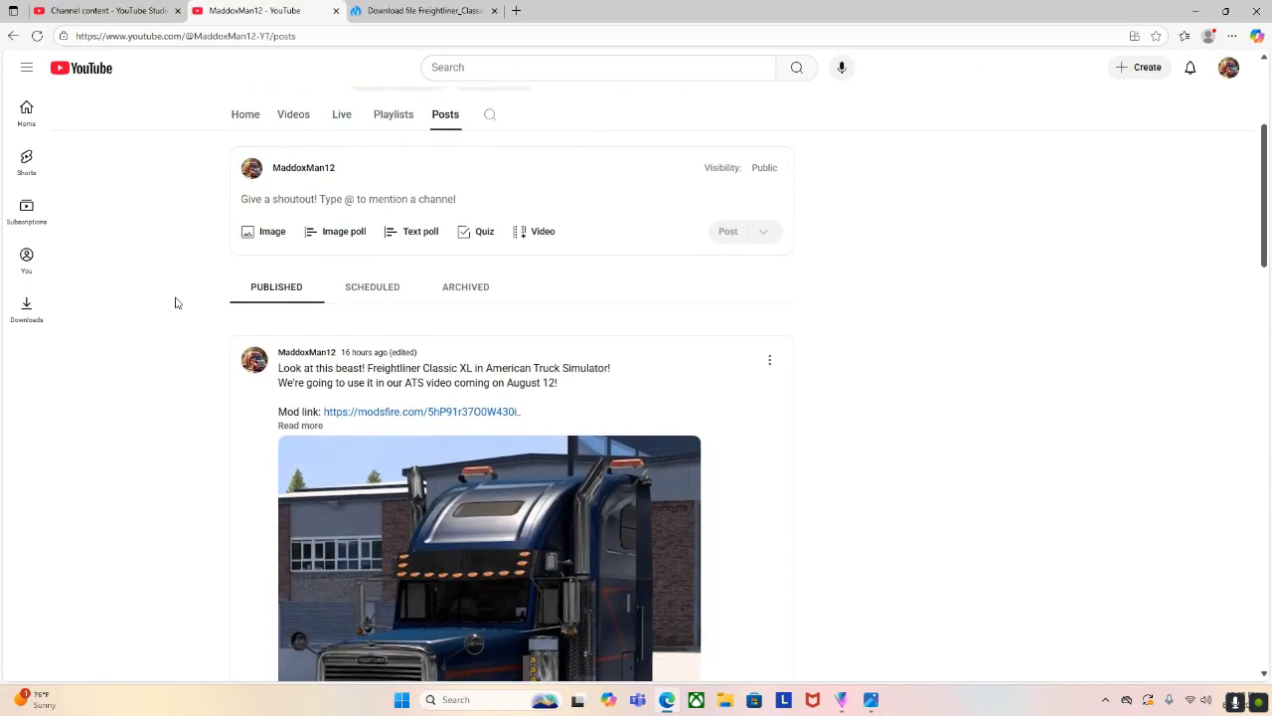
pyautogui.scroll(-2, 175, 302)
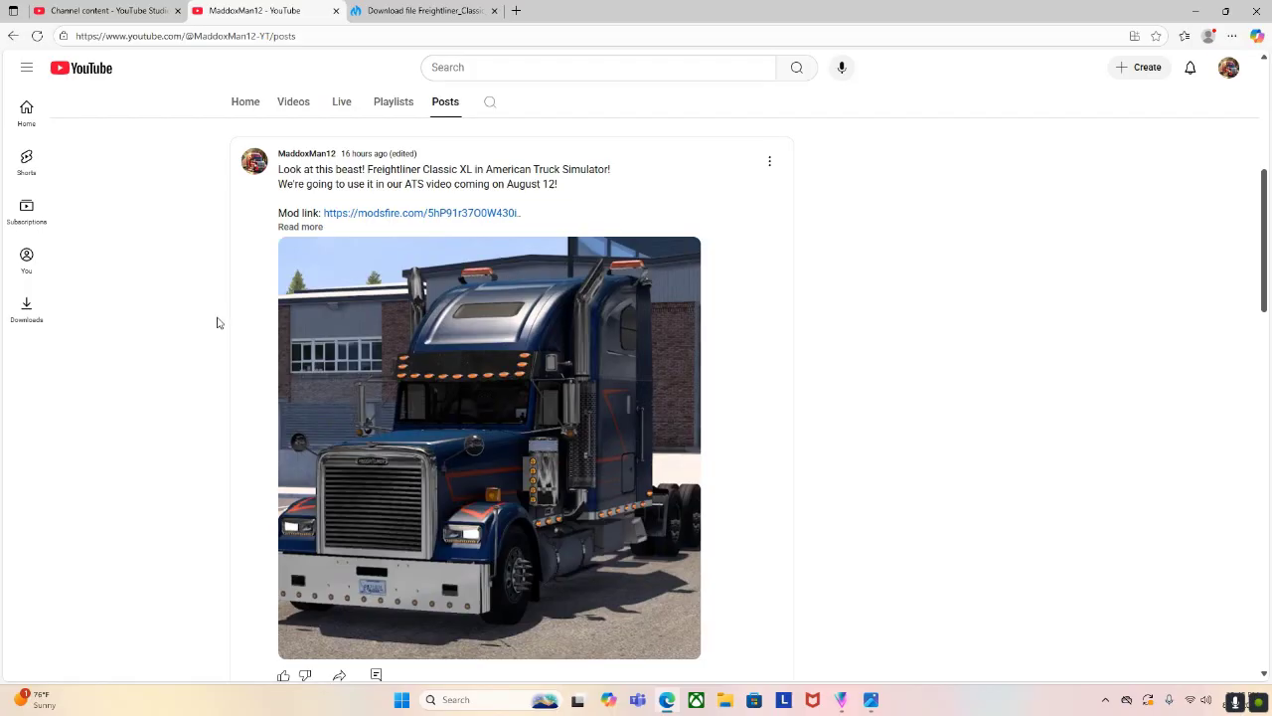
pyautogui.scroll(4, 211, 328)
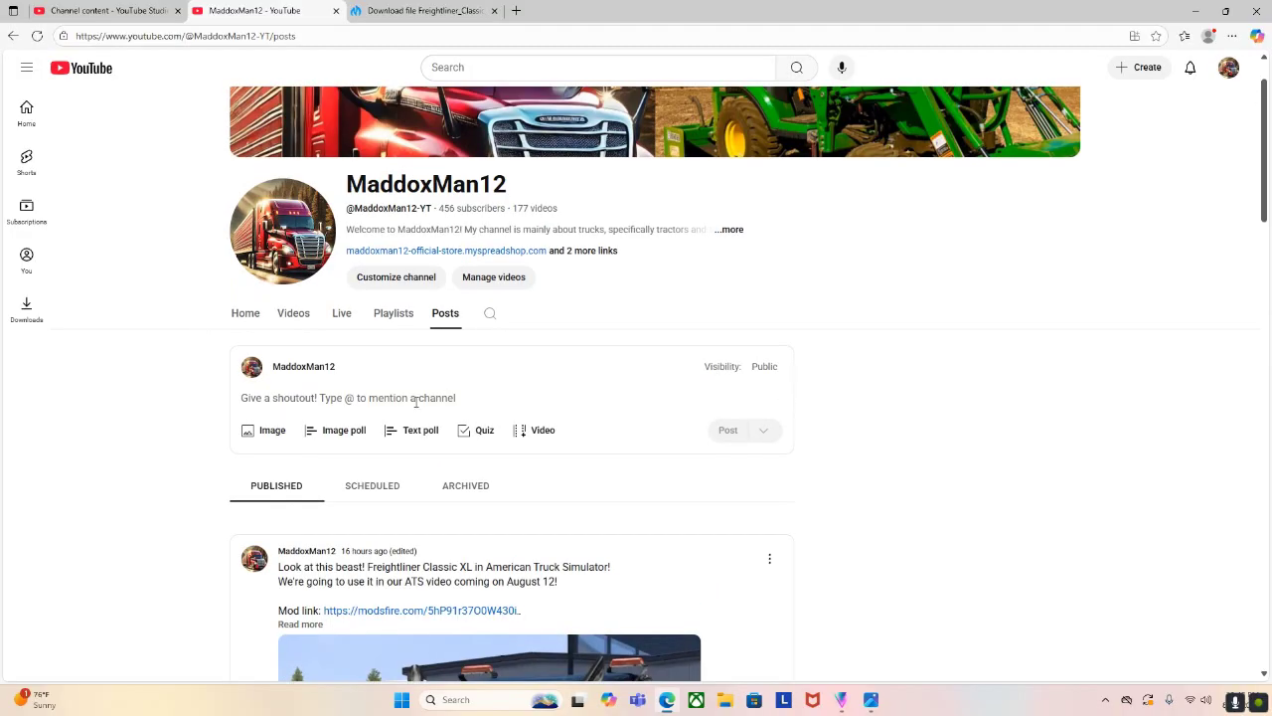
pyautogui.scroll(-3, 199, 358)
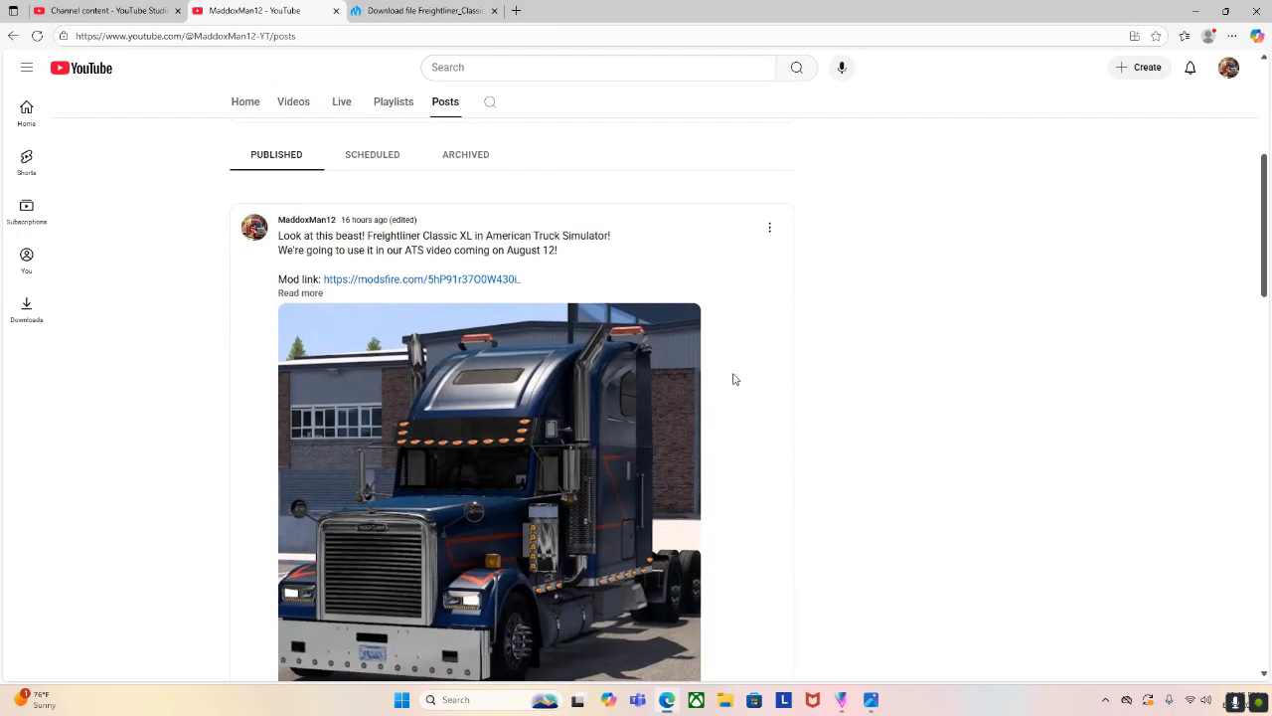
pyautogui.scroll(-2, 733, 375)
pyautogui.scroll(1, 474, 354)
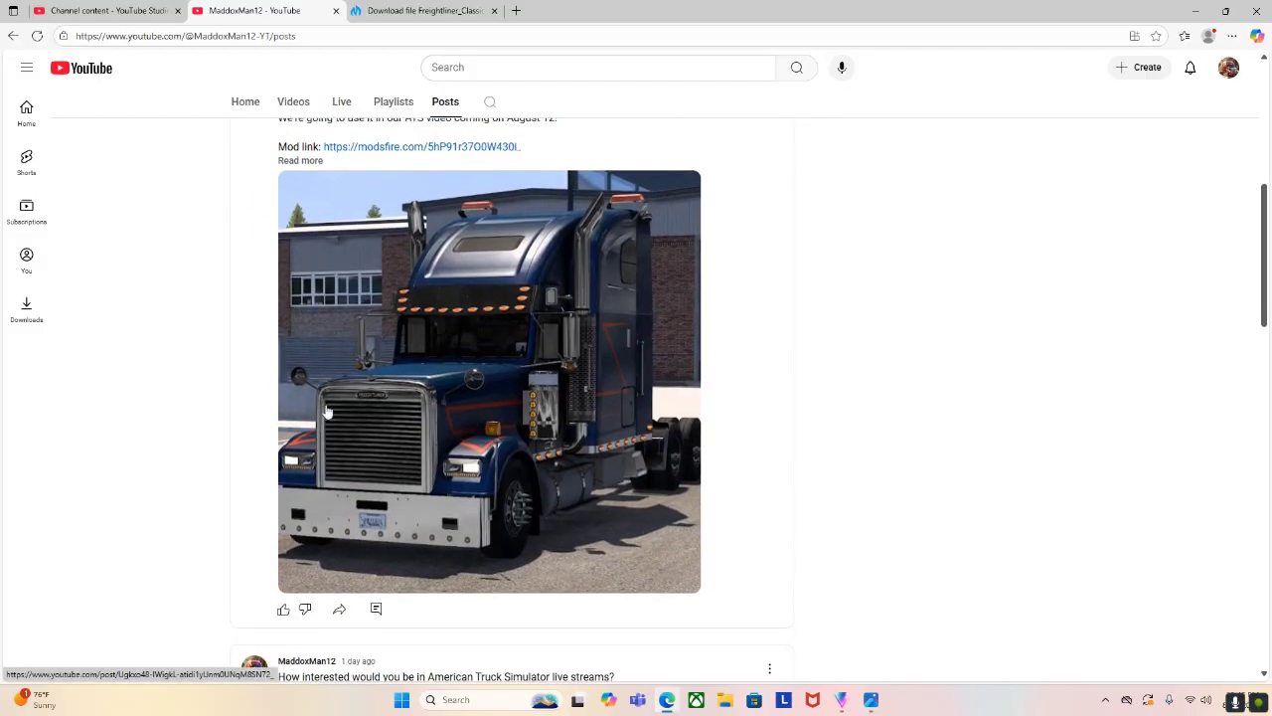
pyautogui.scroll(2, 264, 407)
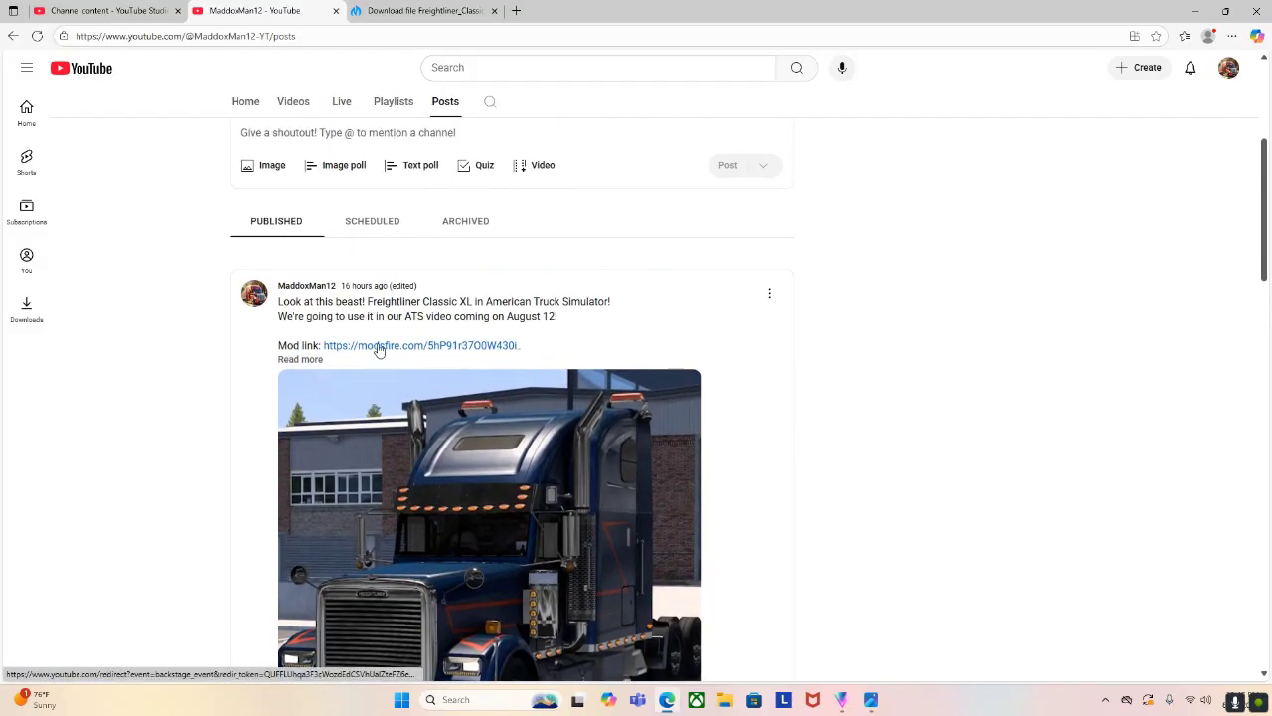
# Close the old download tab and open the post's modsfire.com Mod link in a new tab
pyautogui.click(494, 11)
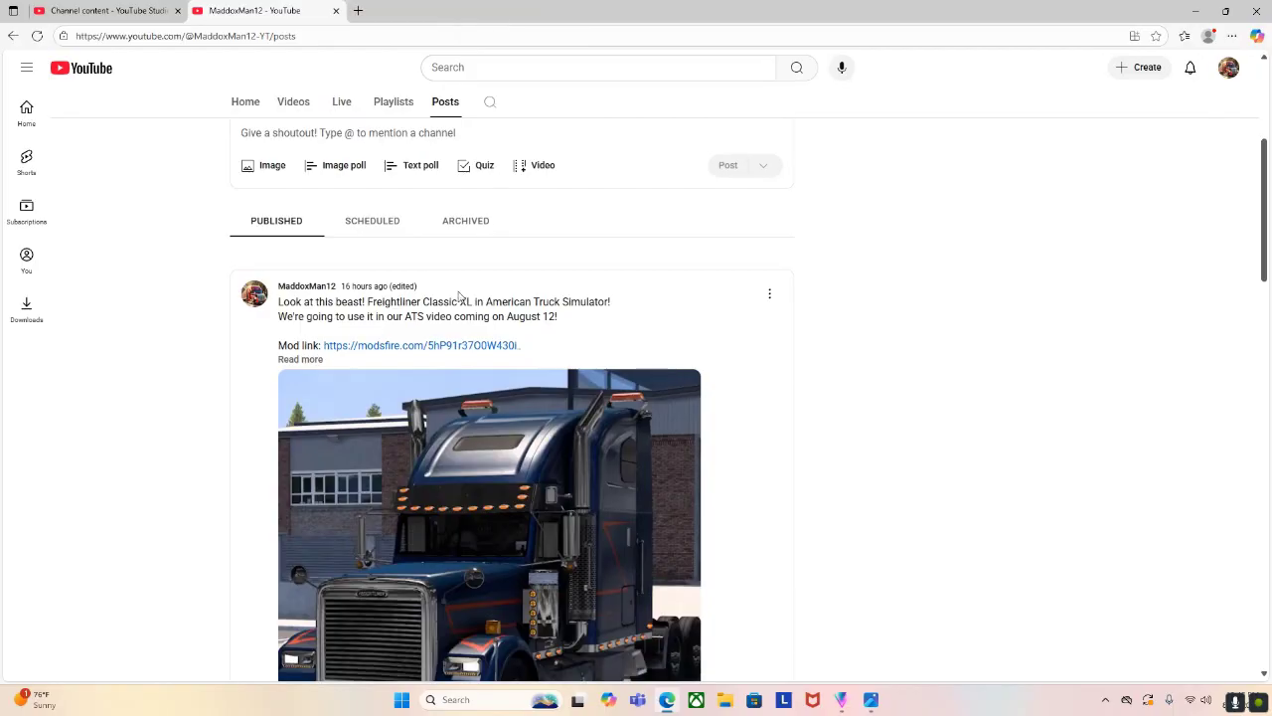
pyautogui.scroll(-1, 395, 243)
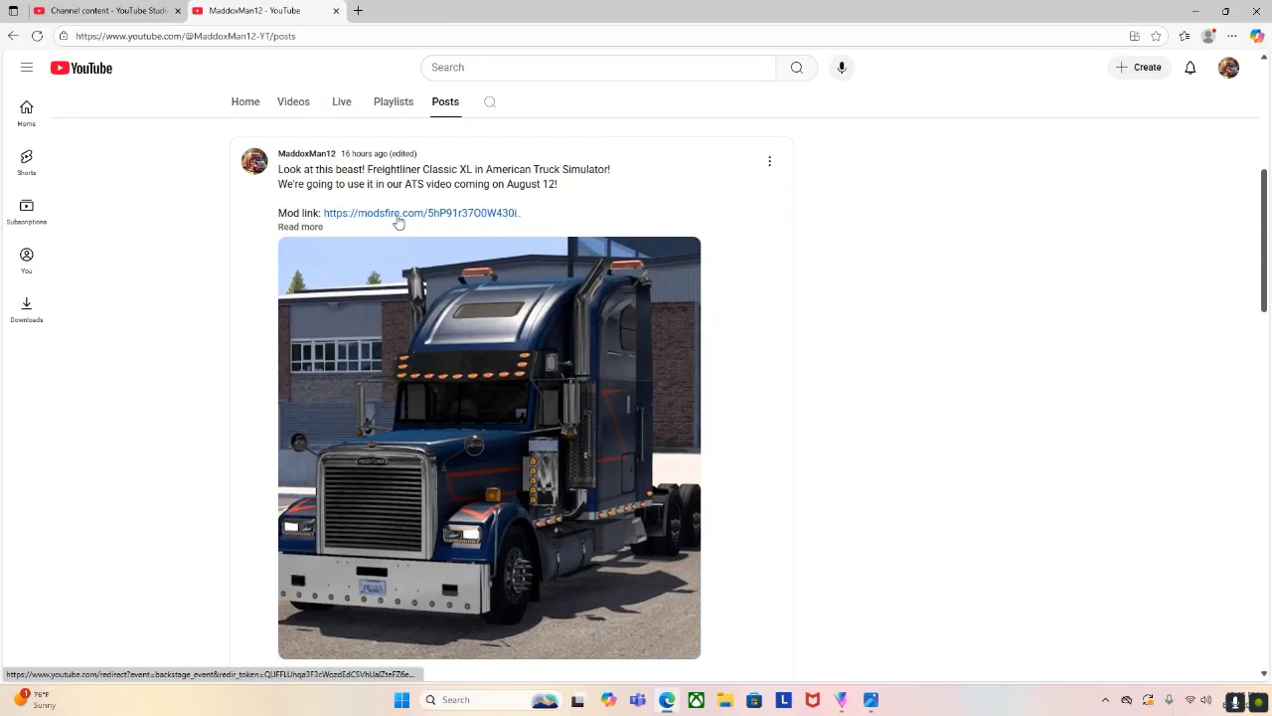
pyautogui.click(398, 221)
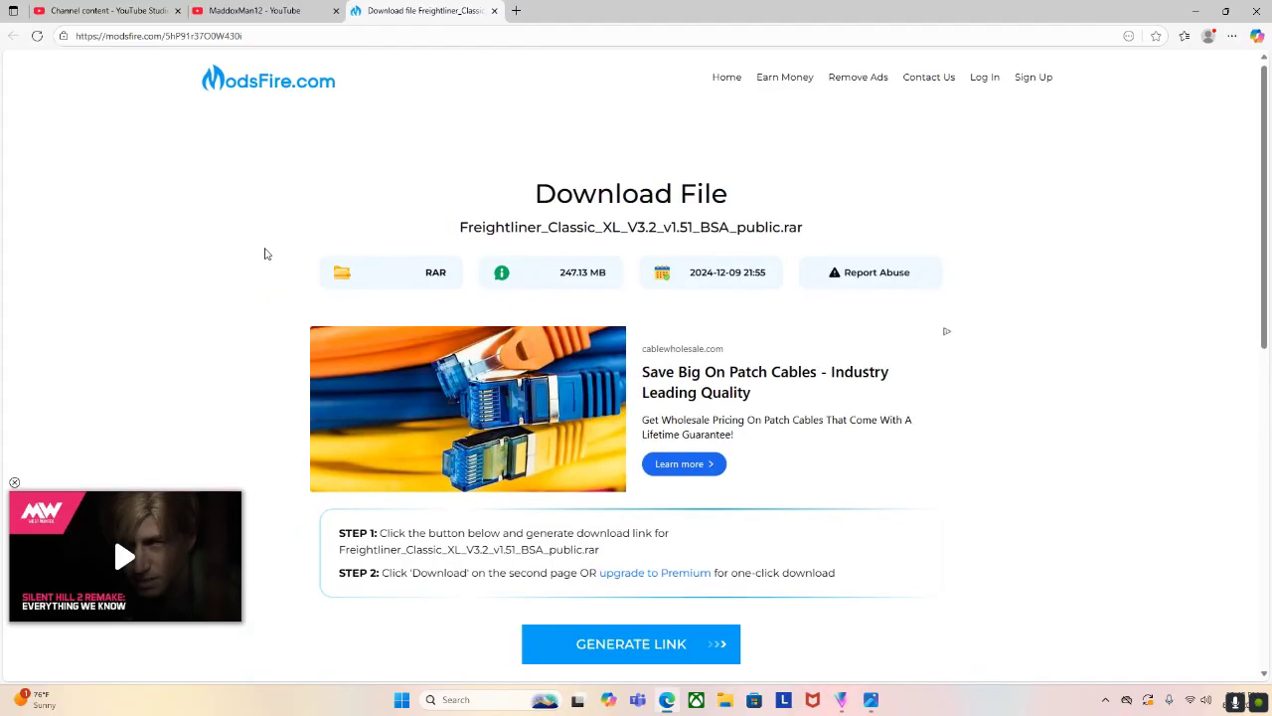
pyautogui.scroll(-2, 265, 254)
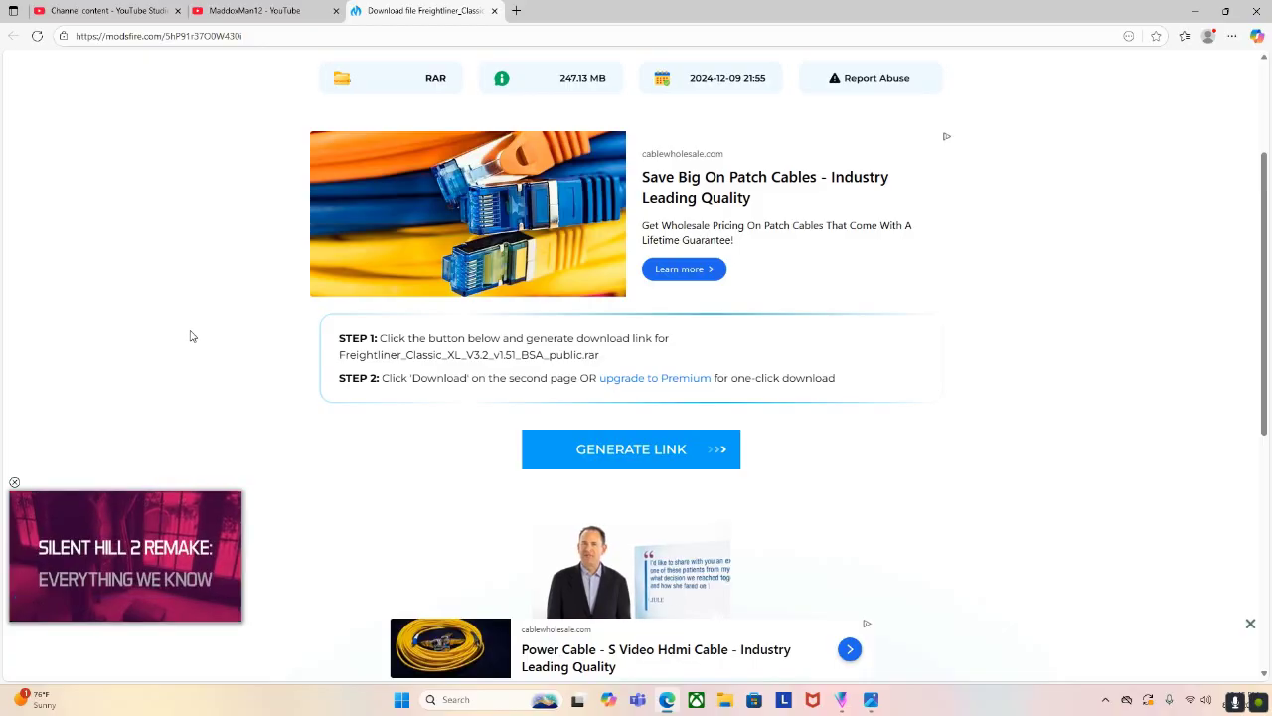
pyautogui.scroll(2, 189, 338)
pyautogui.scroll(-1, 187, 362)
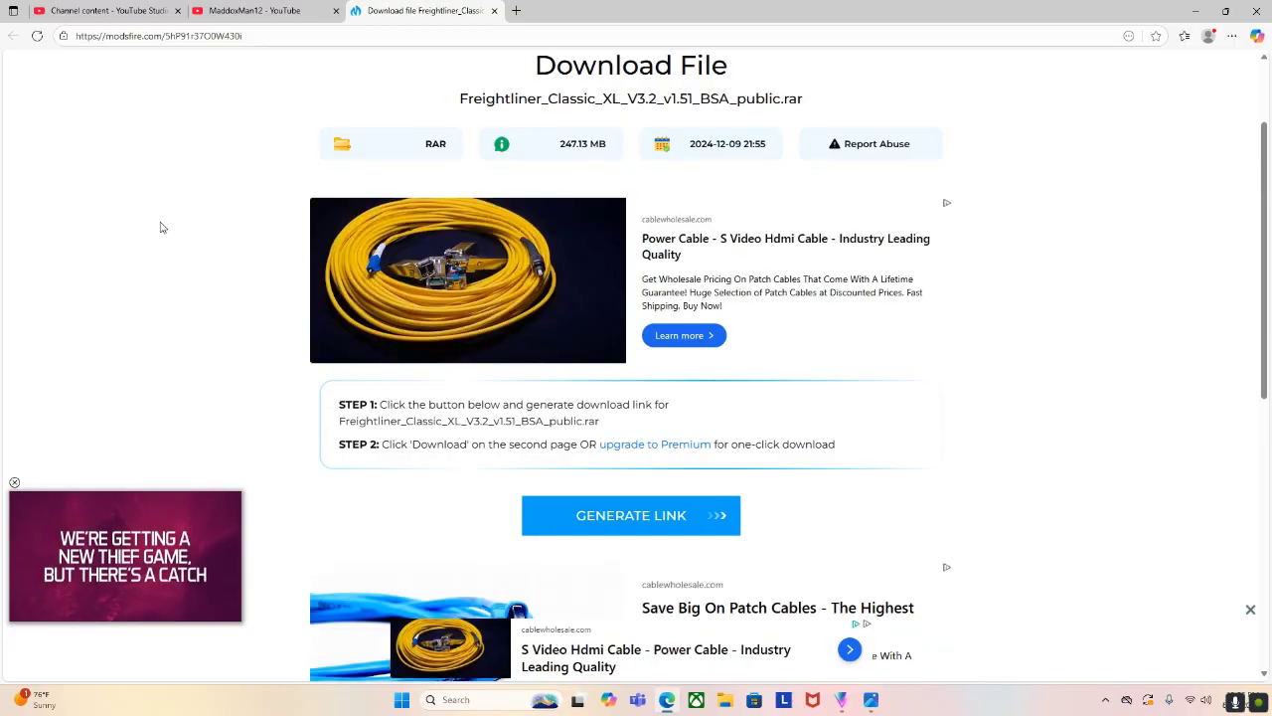
pyautogui.scroll(2, 162, 228)
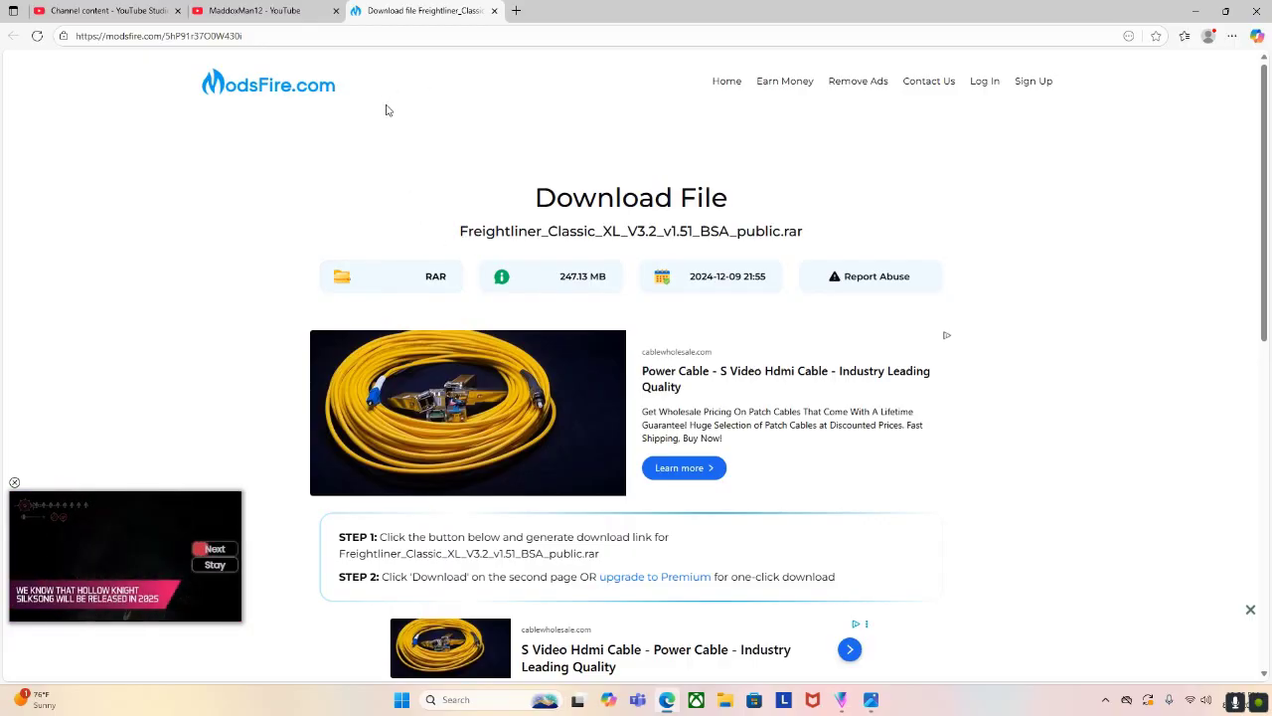
pyautogui.scroll(-3, 236, 327)
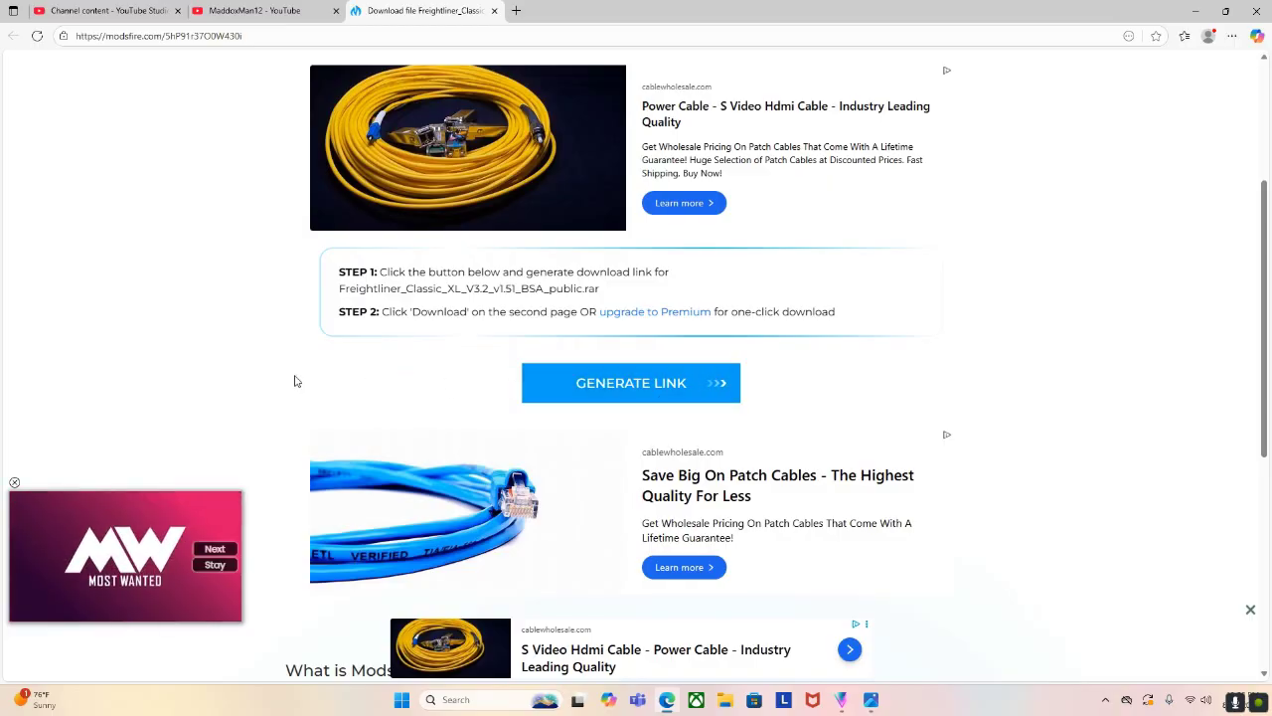
pyautogui.scroll(-5, 288, 373)
pyautogui.scroll(6, 257, 358)
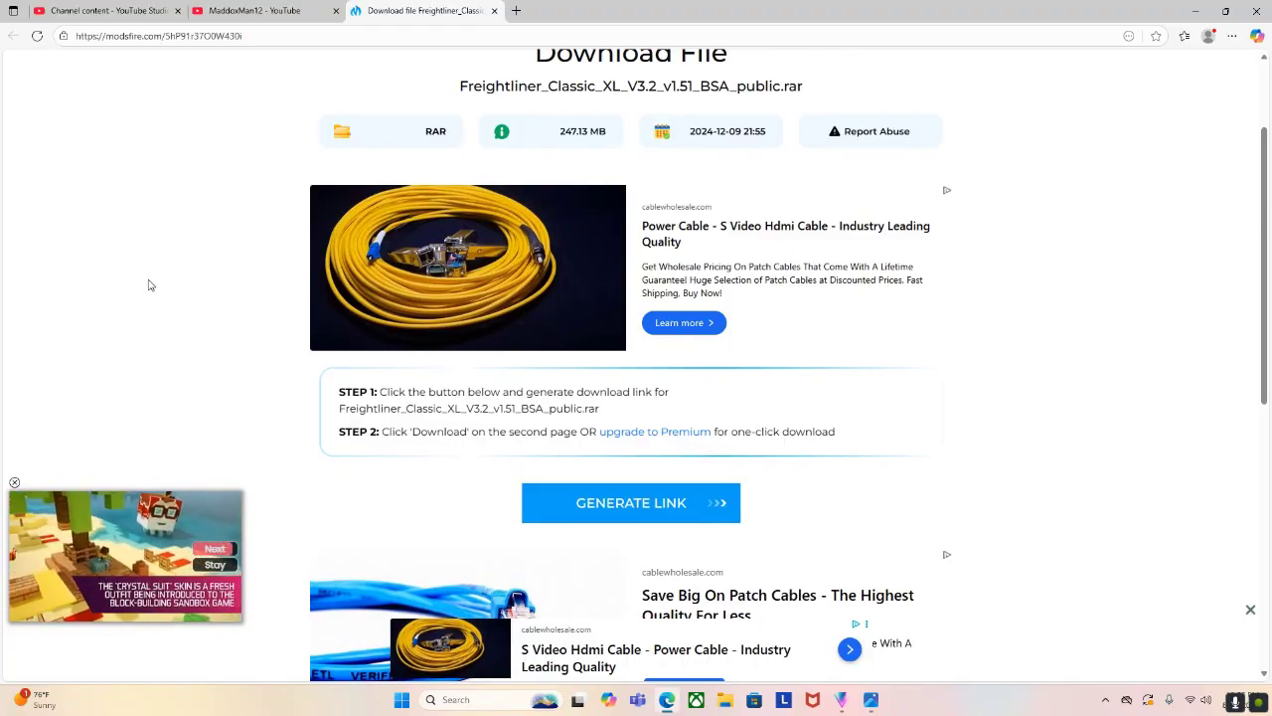
pyautogui.scroll(-1, 159, 283)
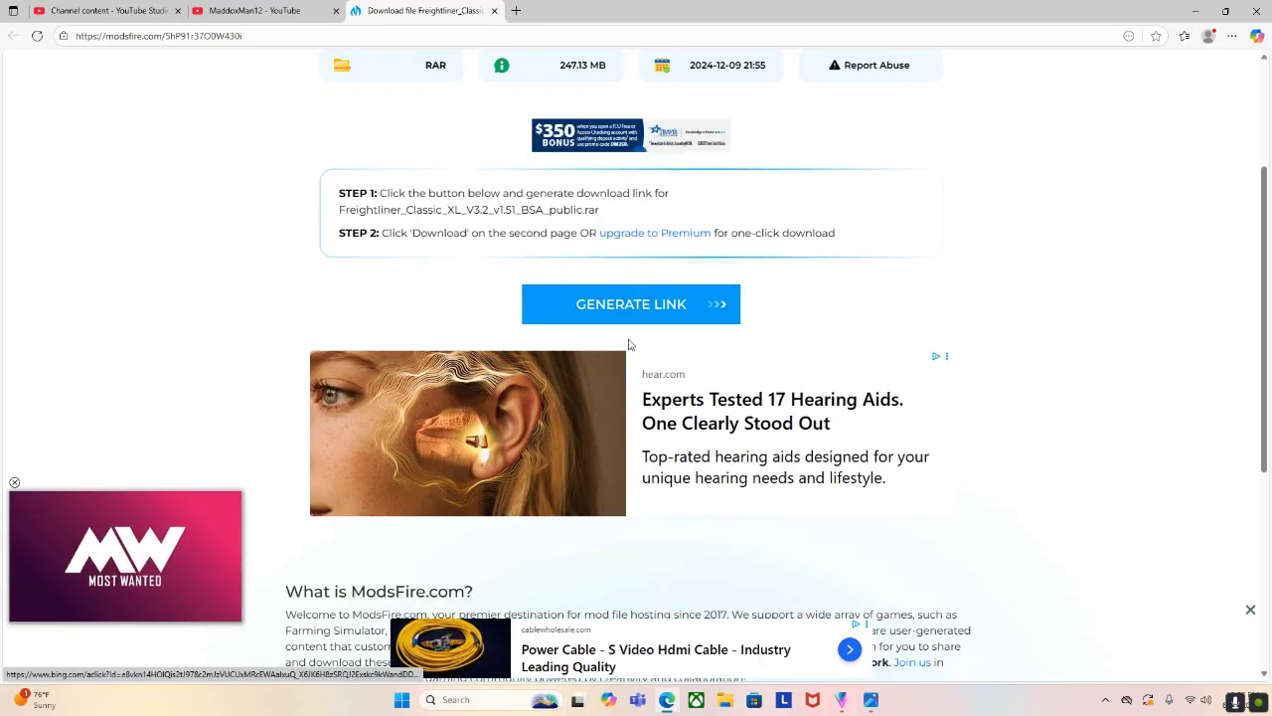
pyautogui.scroll(2, 293, 378)
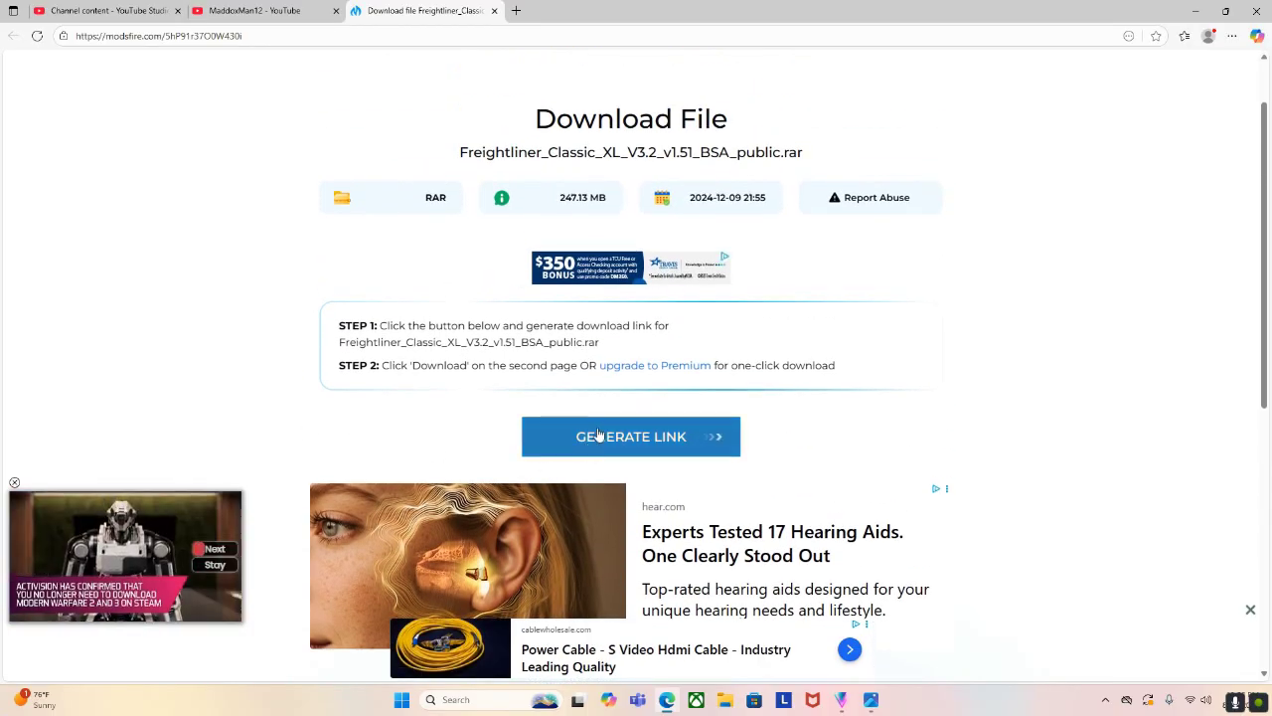
pyautogui.scroll(1, 603, 443)
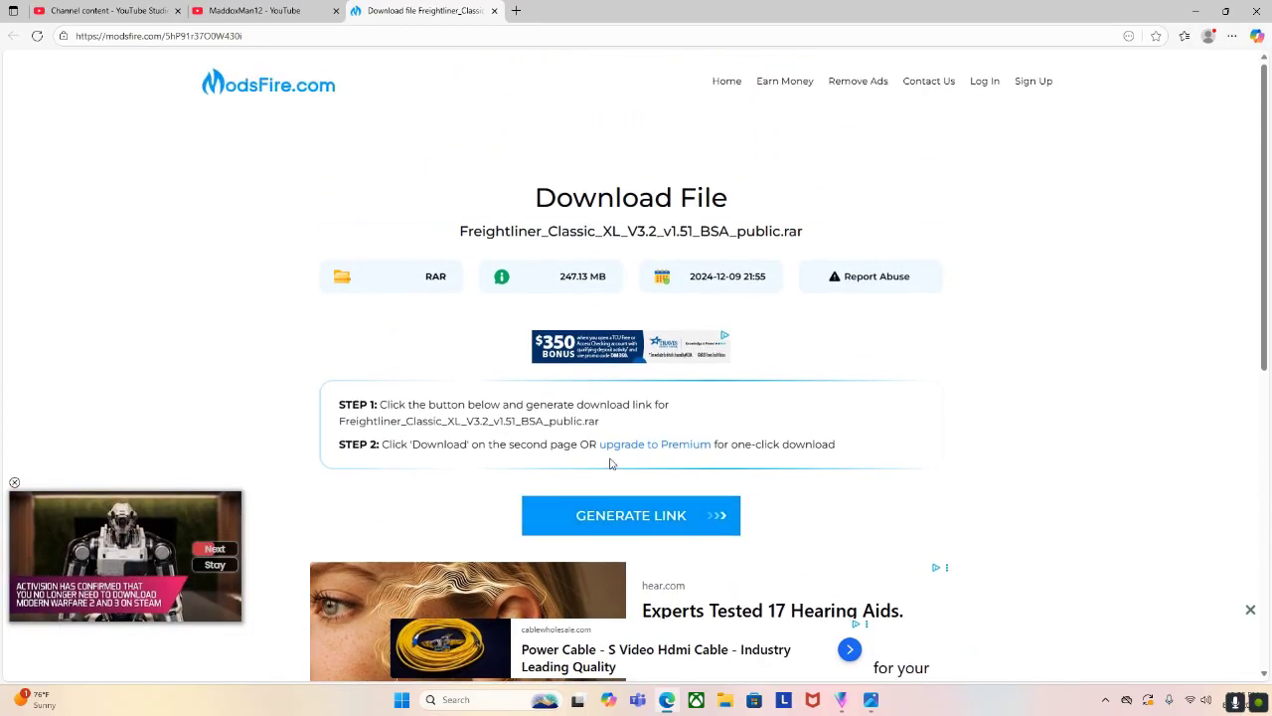
pyautogui.click(614, 515)
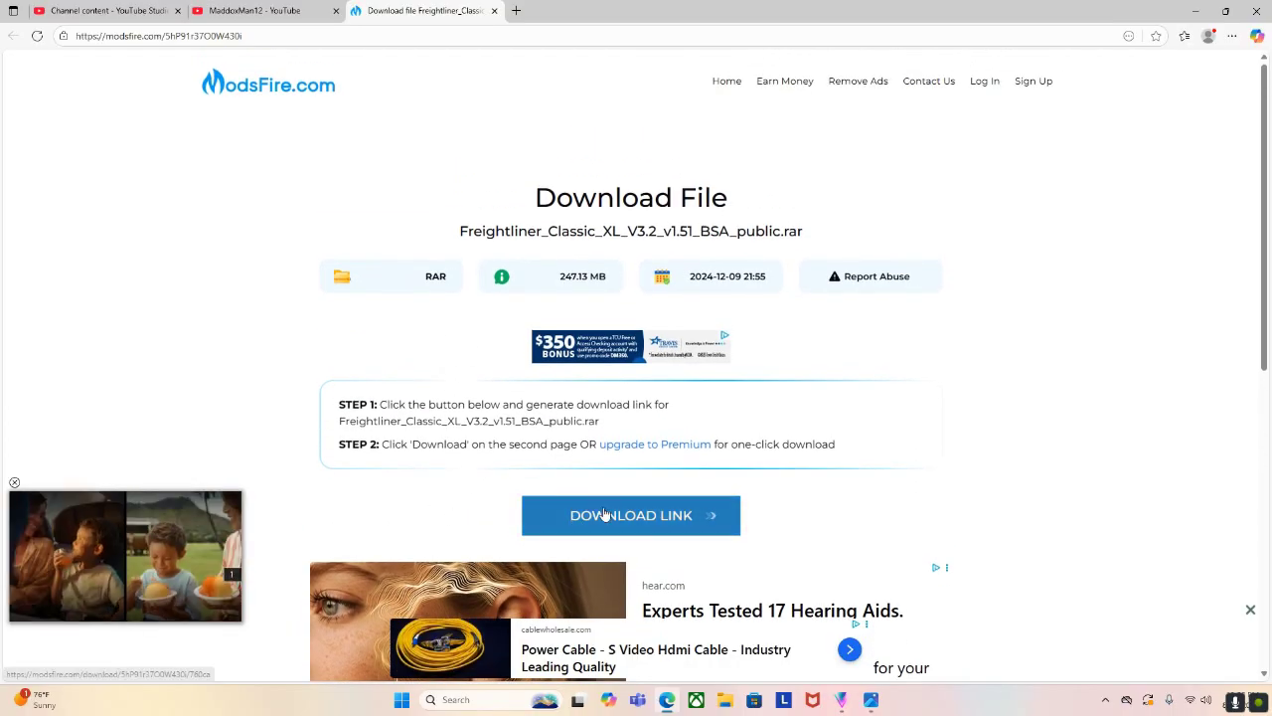
# Follow the generated DOWNLOAD LINK to the Step 2 page, then bring up File Explorer
pyautogui.click(604, 513)
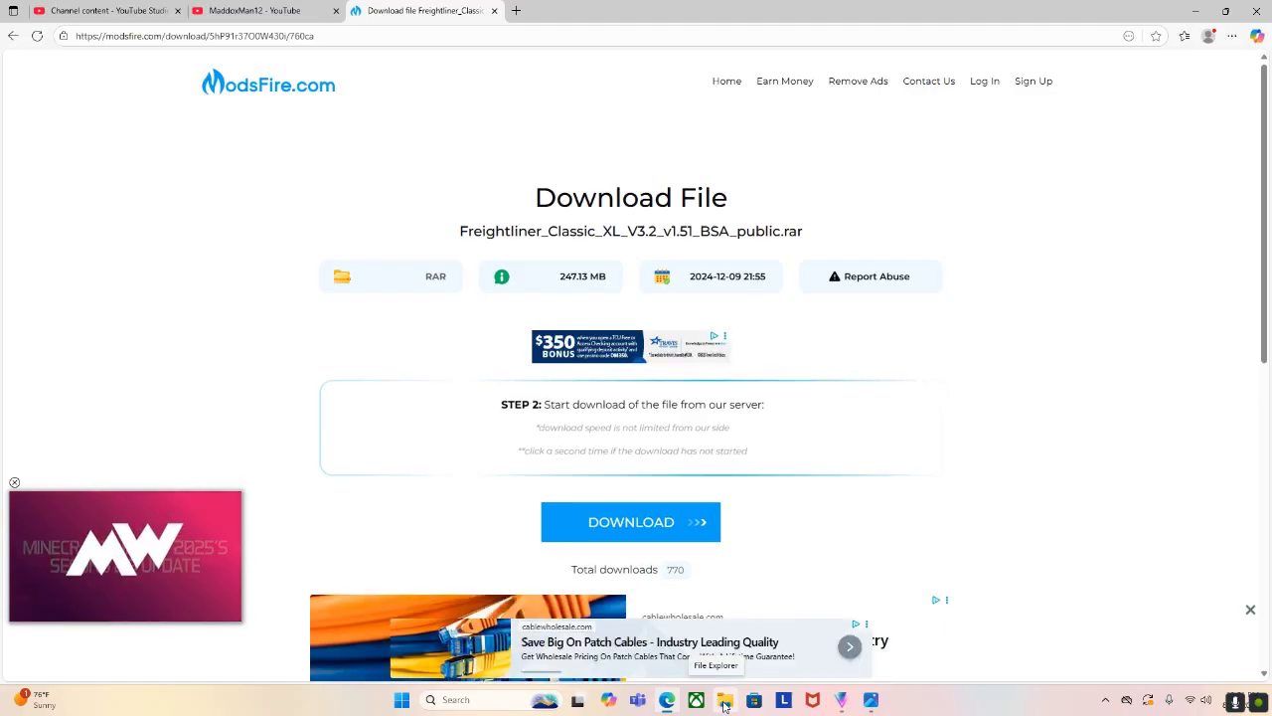
pyautogui.click(725, 702)
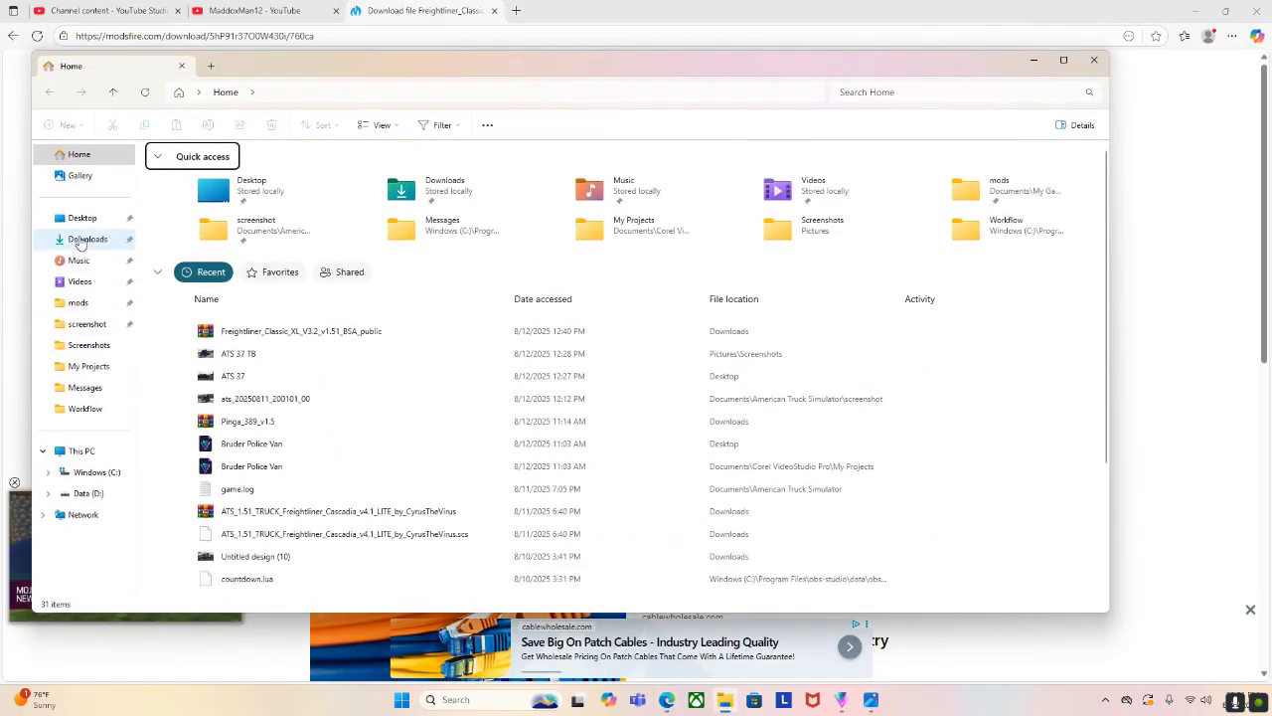
# Select the Freightliner_Classic_XL_V3.2_v1.51_BSA_public archive in the Downloads folder
pyautogui.click(82, 242)
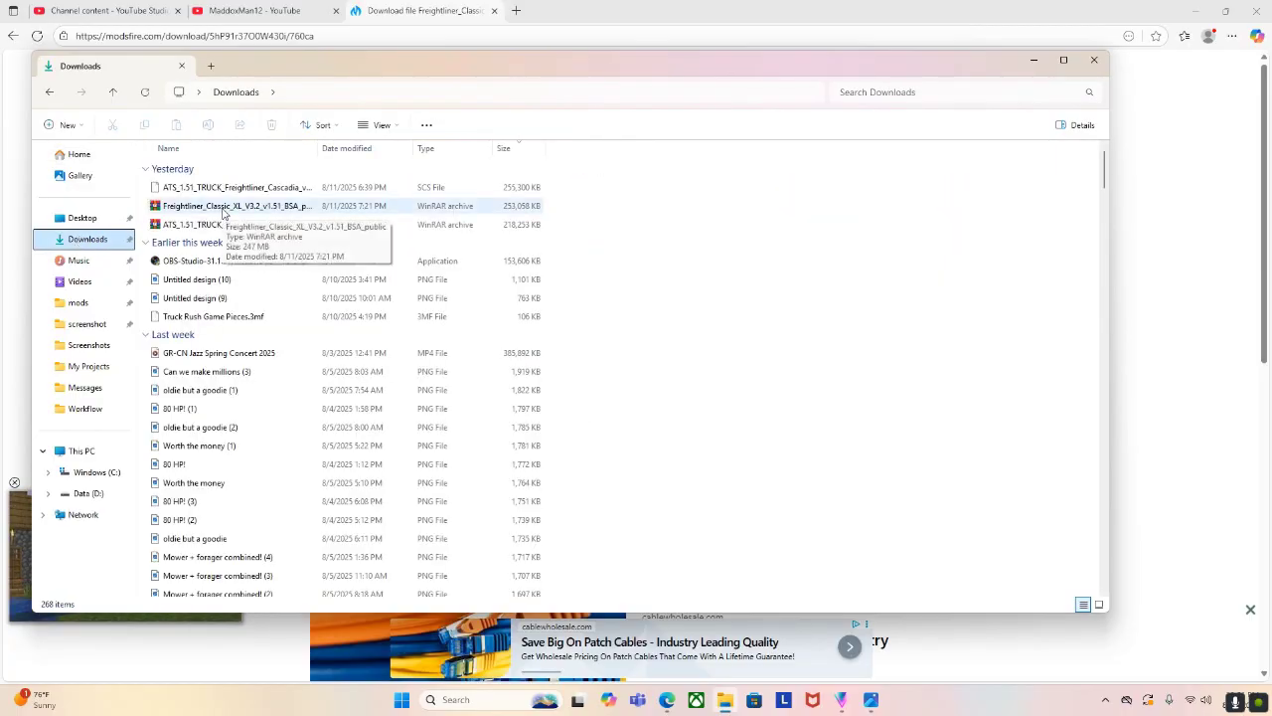
pyautogui.click(224, 207)
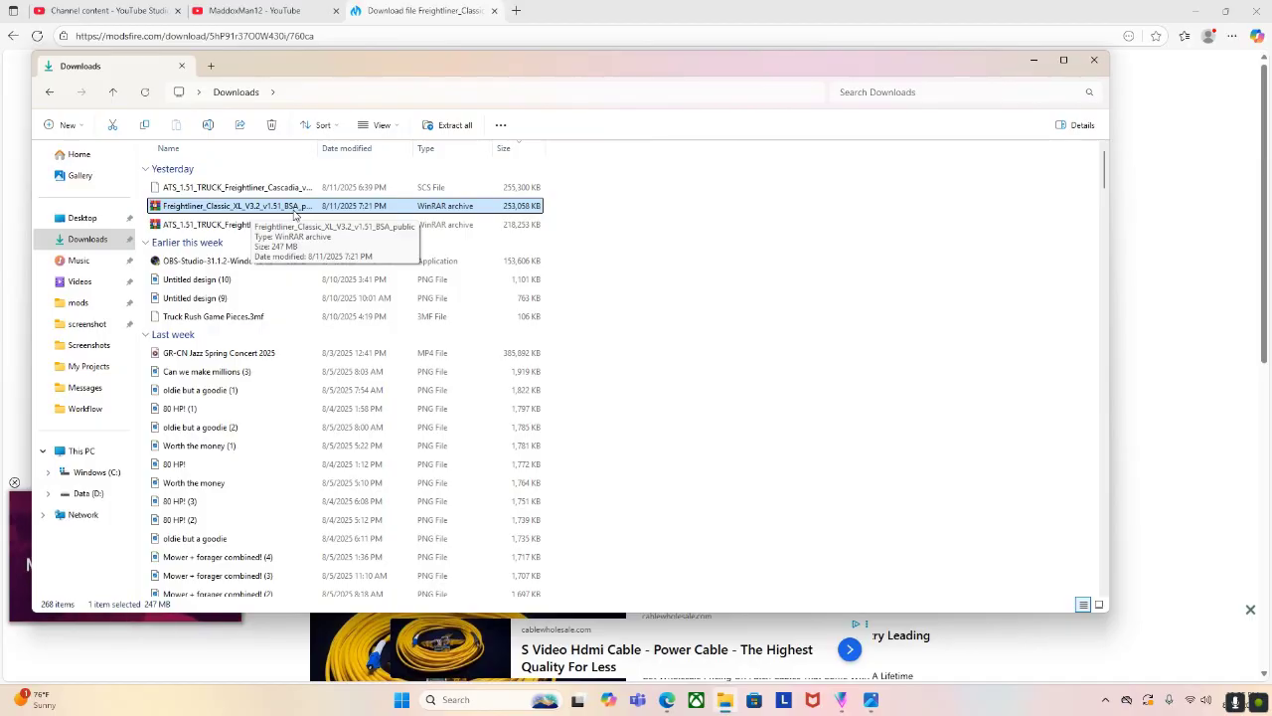
# Open the Freightliner archive in WinRAR, dismiss the licence reminder, and maximize the window
pyautogui.doubleClick(286, 206)
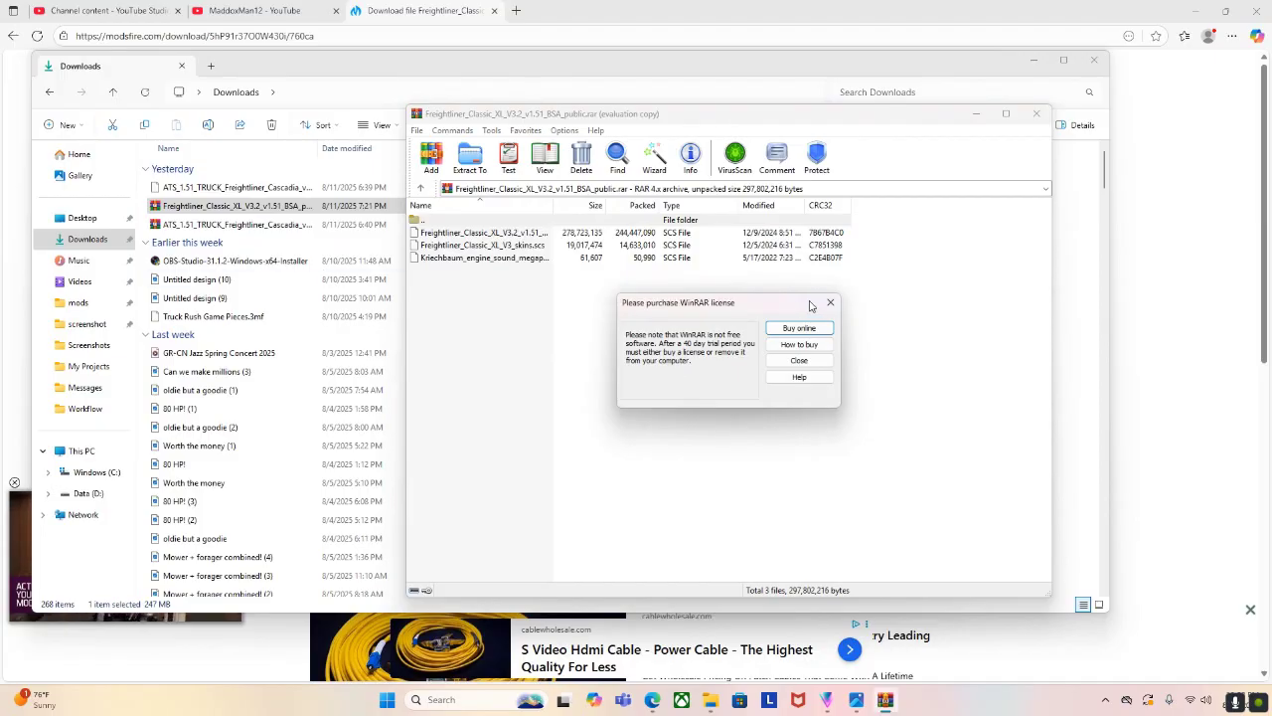
pyautogui.click(831, 302)
pyautogui.moveTo(404, 309); pyautogui.dragTo(48, 309)
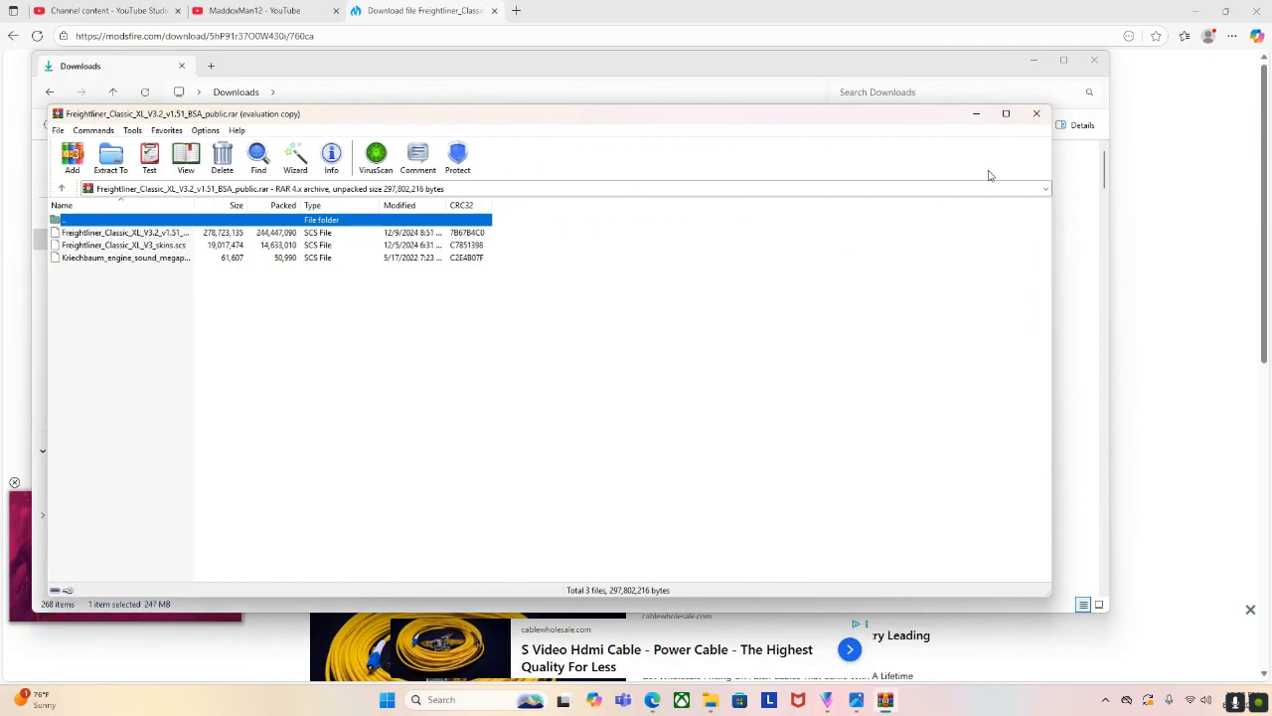
pyautogui.click(1006, 113)
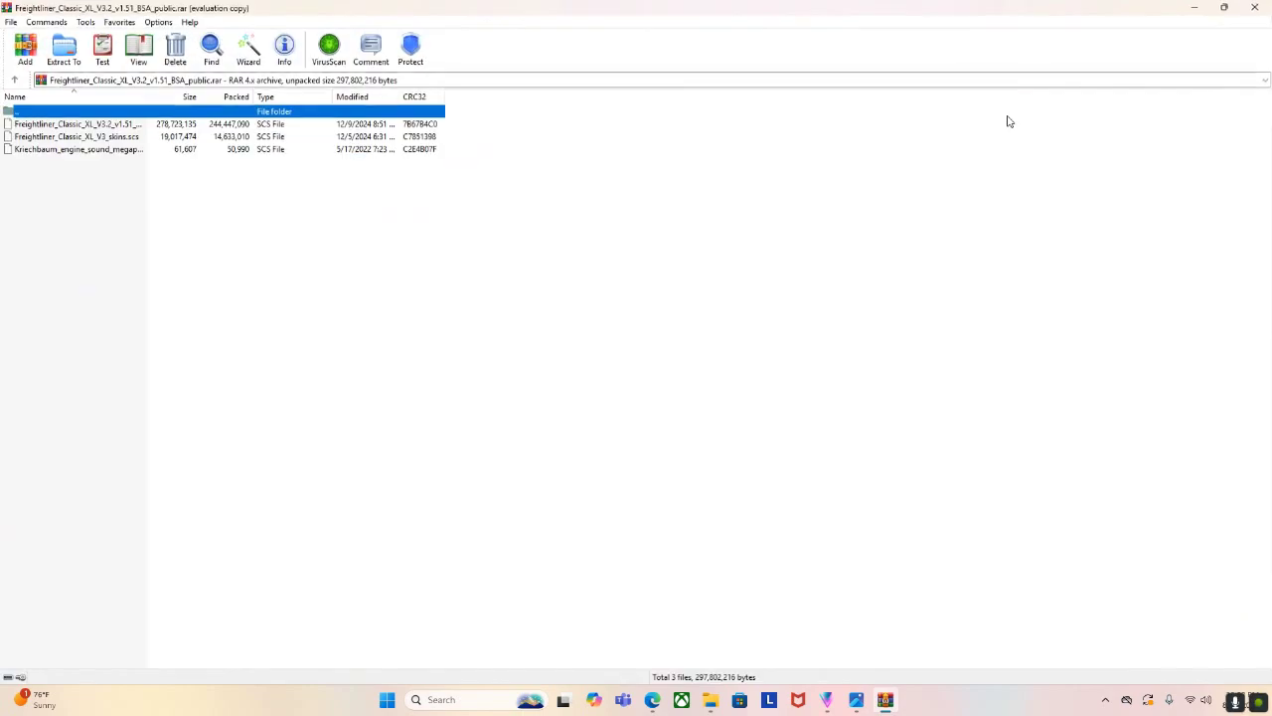
# Review the main, skins and Kriechbaum engine sound SCS files, then open the extraction options
pyautogui.click(169, 126)
pyautogui.press('Down')
pyautogui.press('Down')
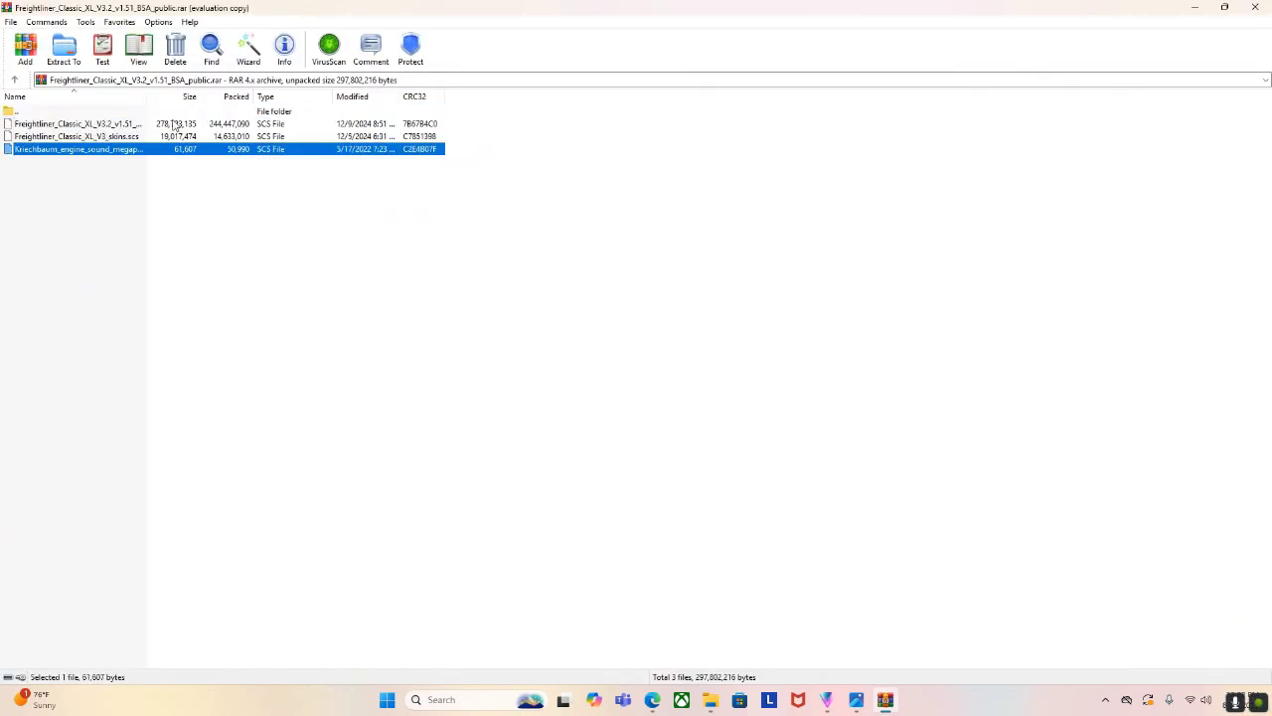
pyautogui.click(175, 125)
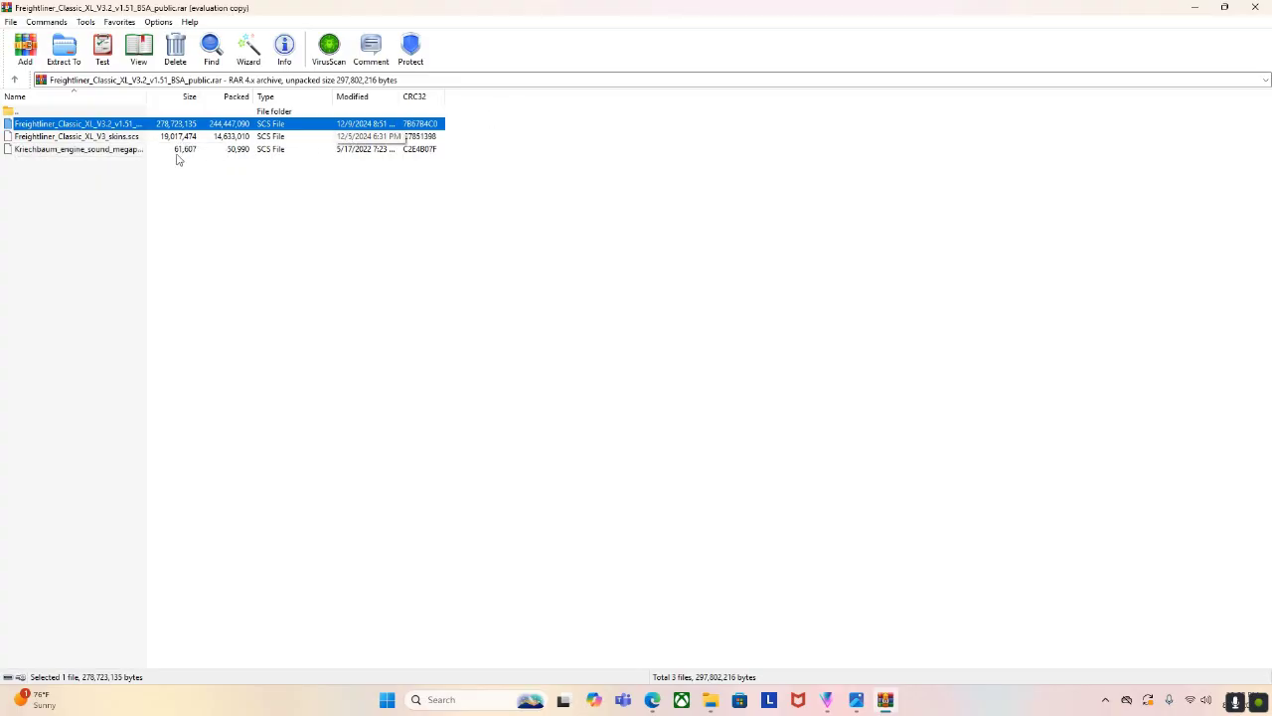
pyautogui.click(127, 138)
pyautogui.click(126, 150)
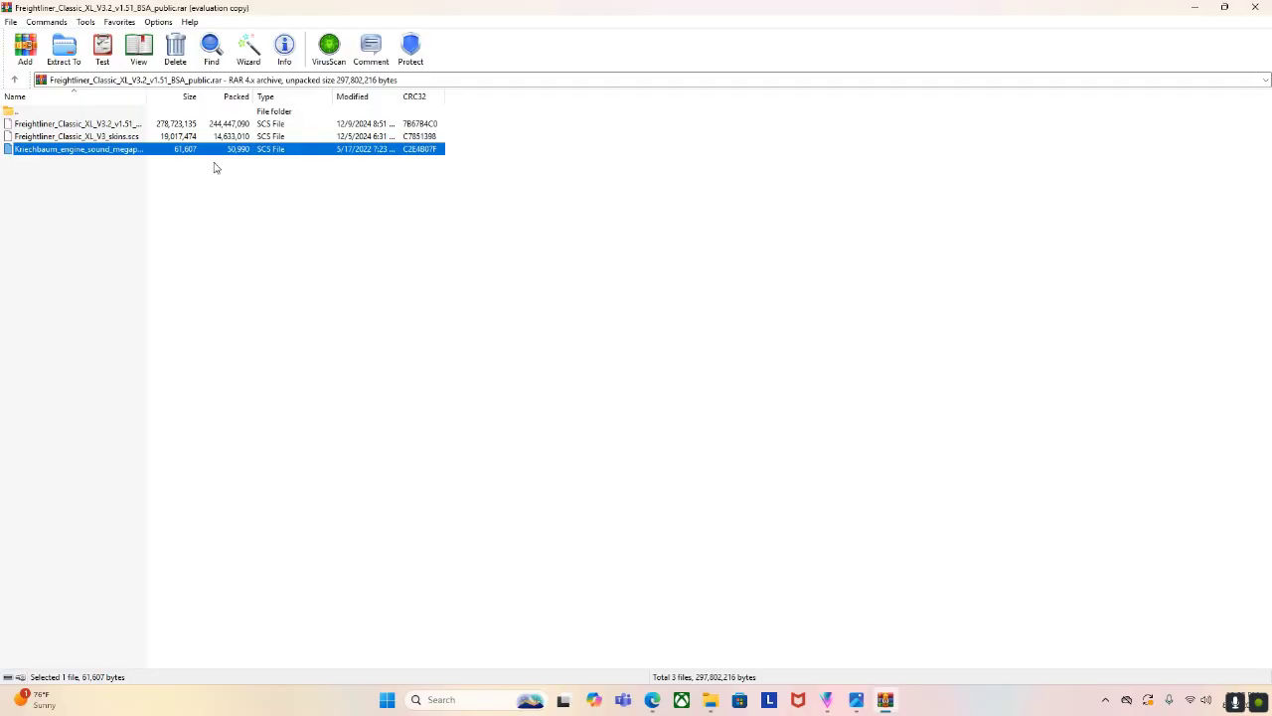
pyautogui.click(203, 125)
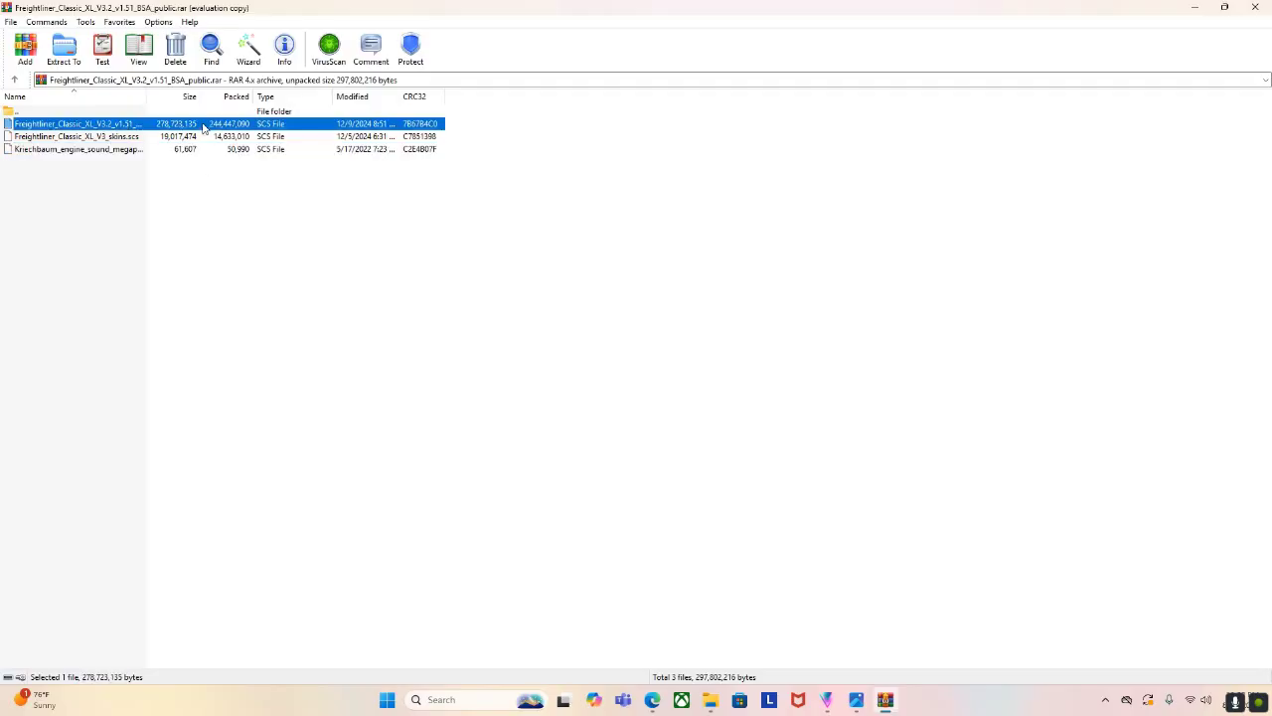
pyautogui.click(226, 212)
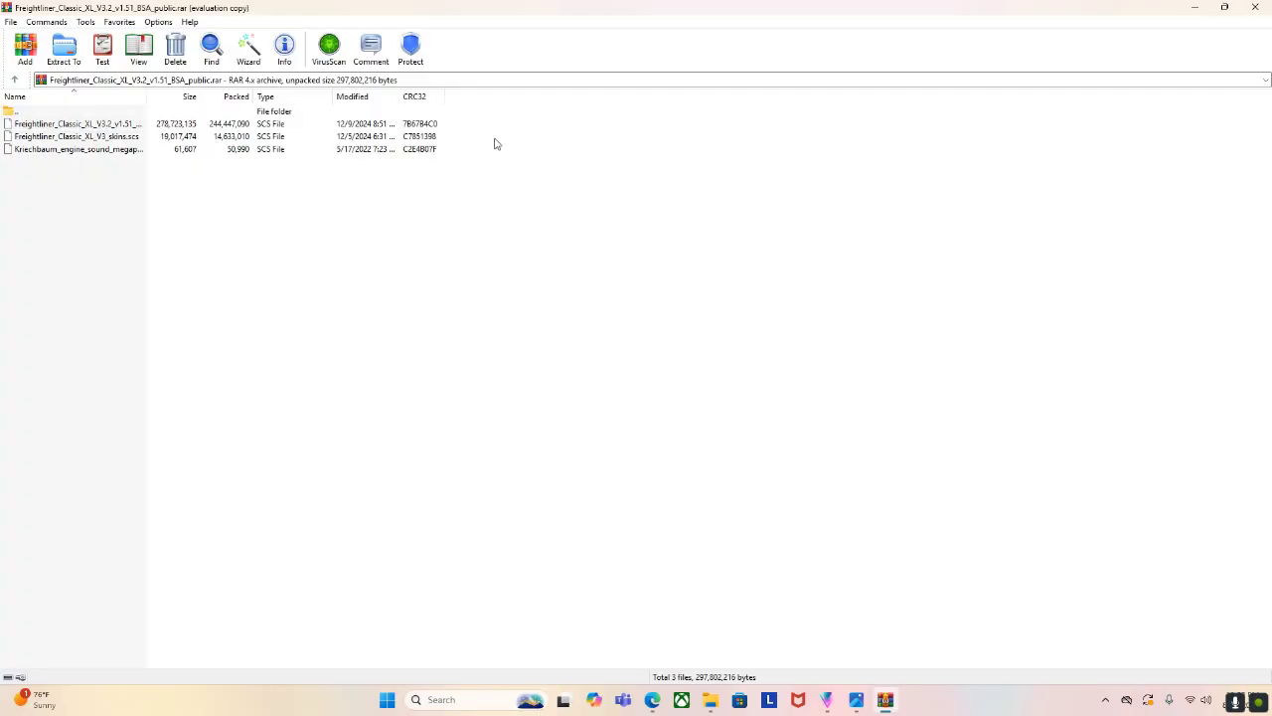
pyautogui.click(216, 126)
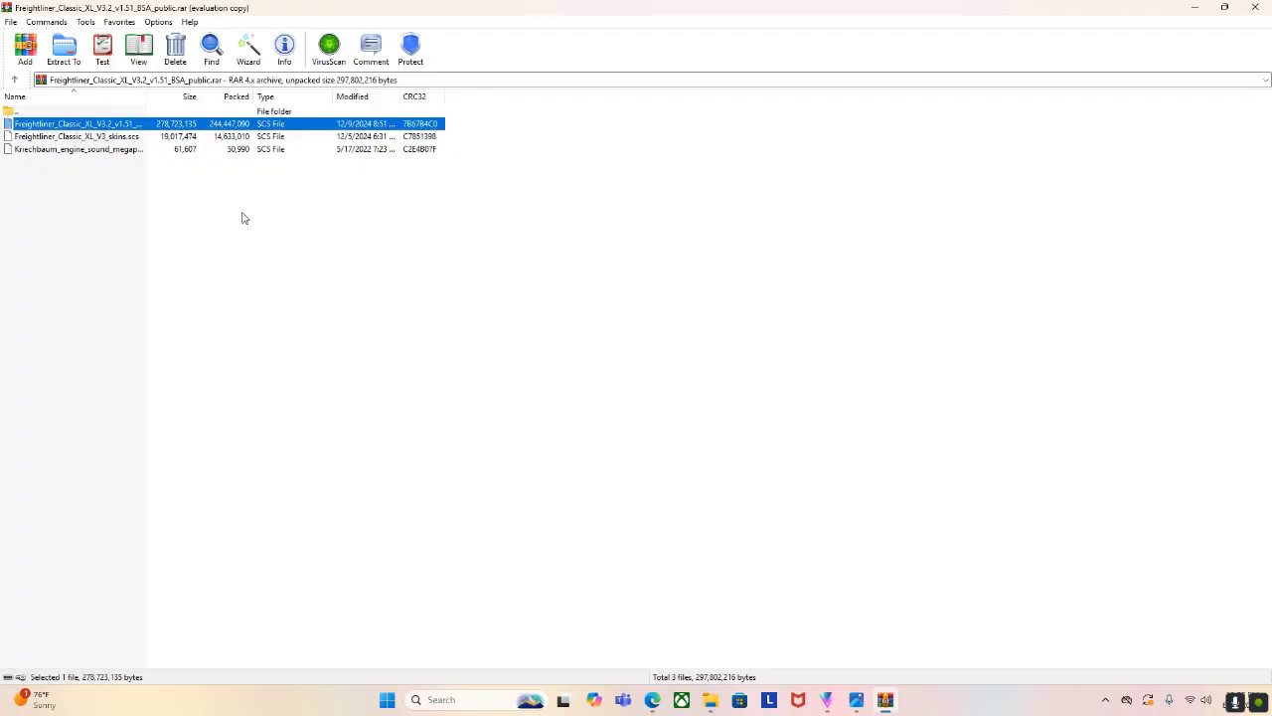
pyautogui.click(243, 217)
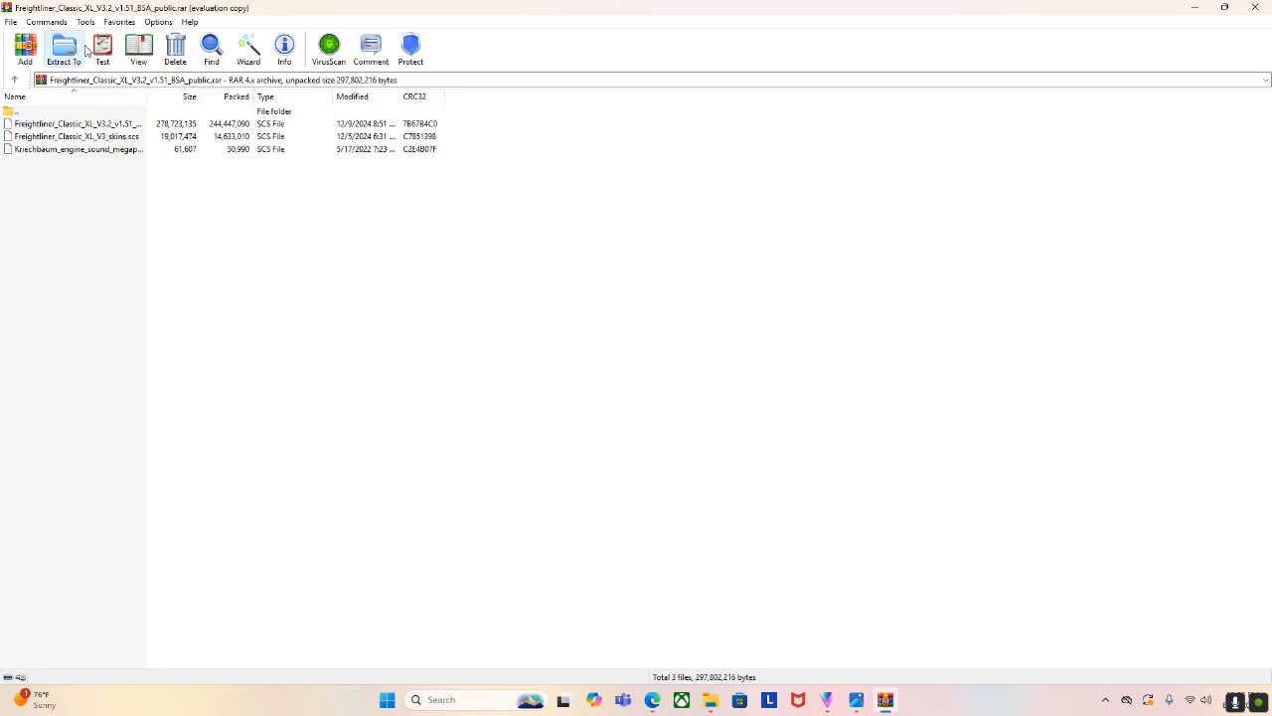
pyautogui.click(63, 49)
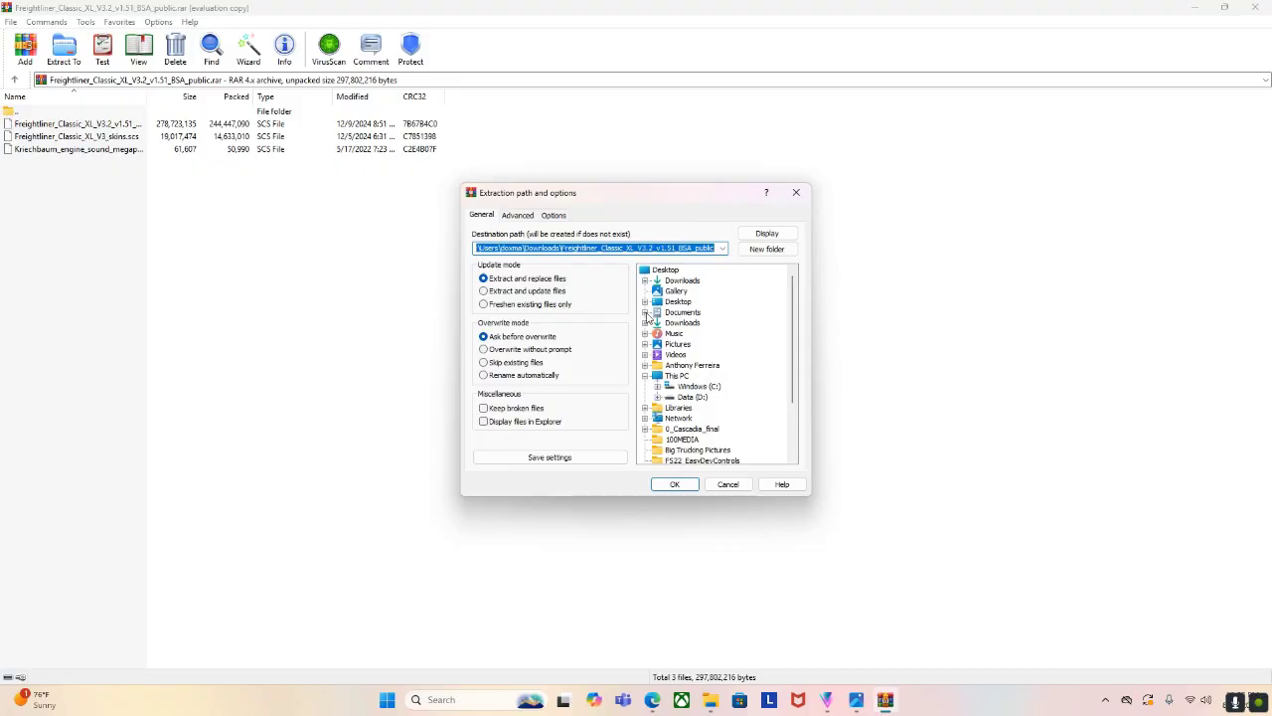
pyautogui.click(645, 312)
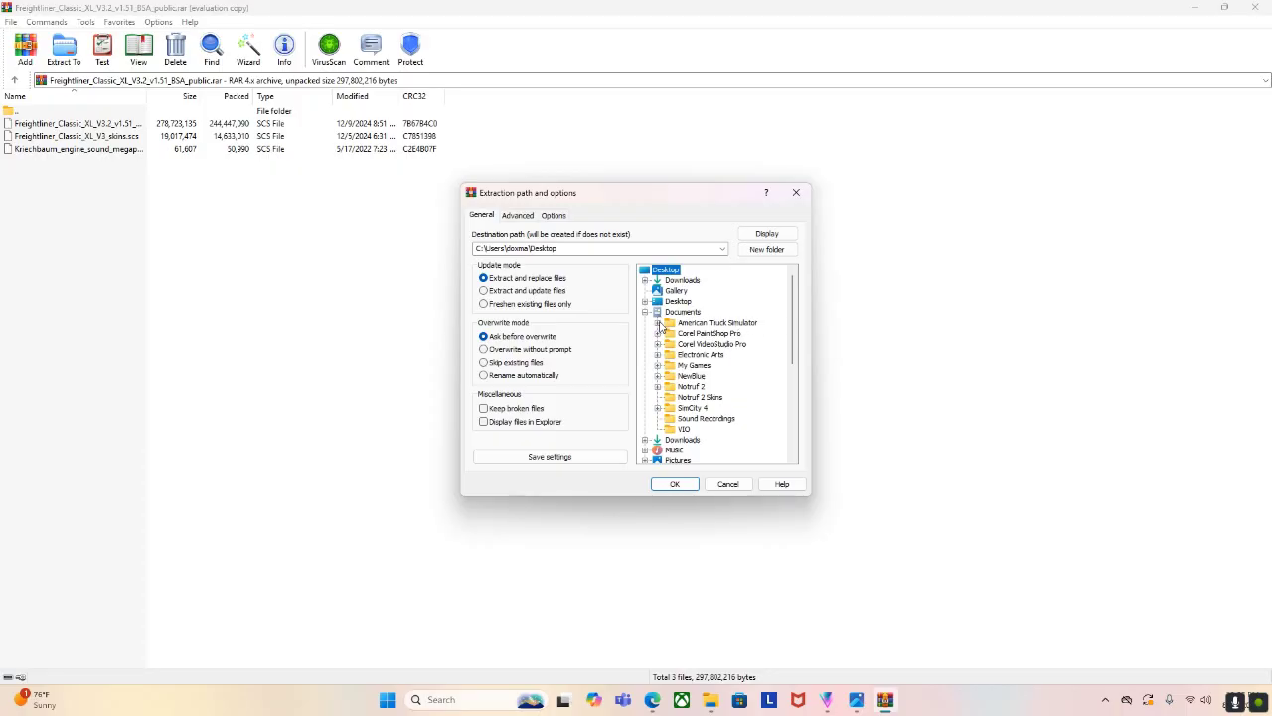
pyautogui.click(658, 323)
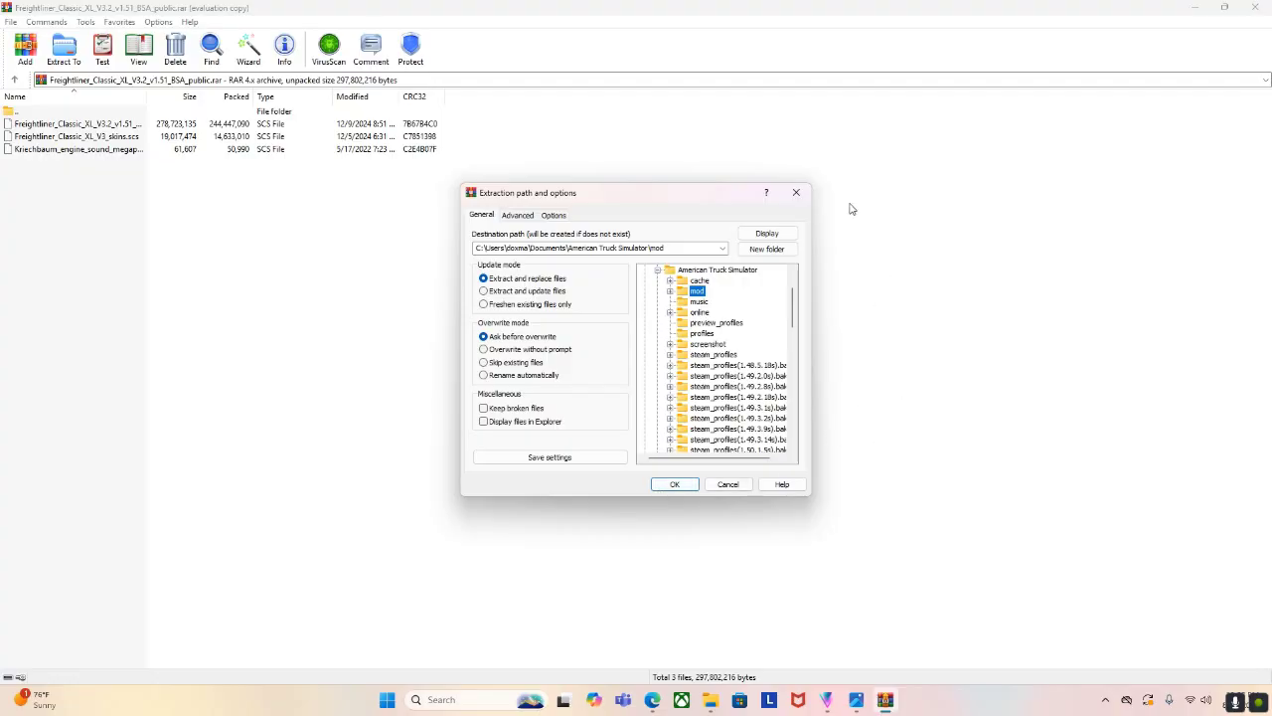
pyautogui.click(796, 192)
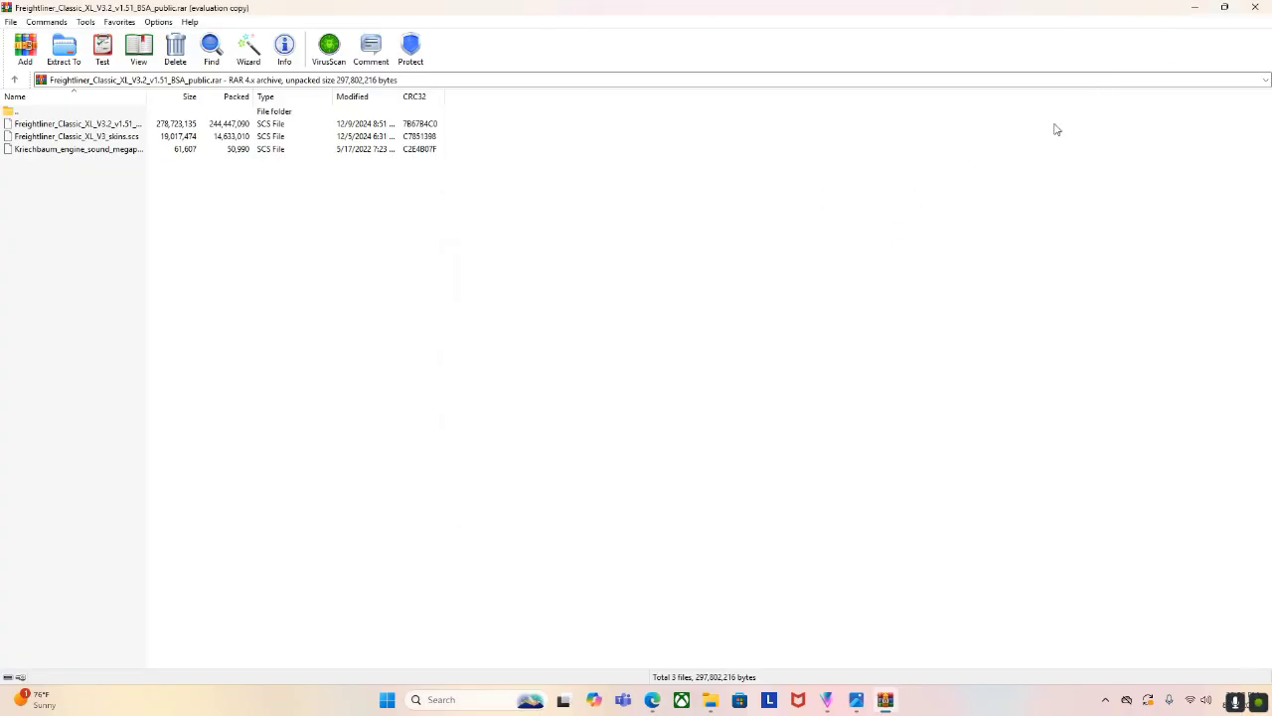
# Minimize WinRAR and the browser, close Downloads, and launch American Truck Simulator's Mod Manager
pyautogui.click(1194, 8)
pyautogui.click(1194, 10)
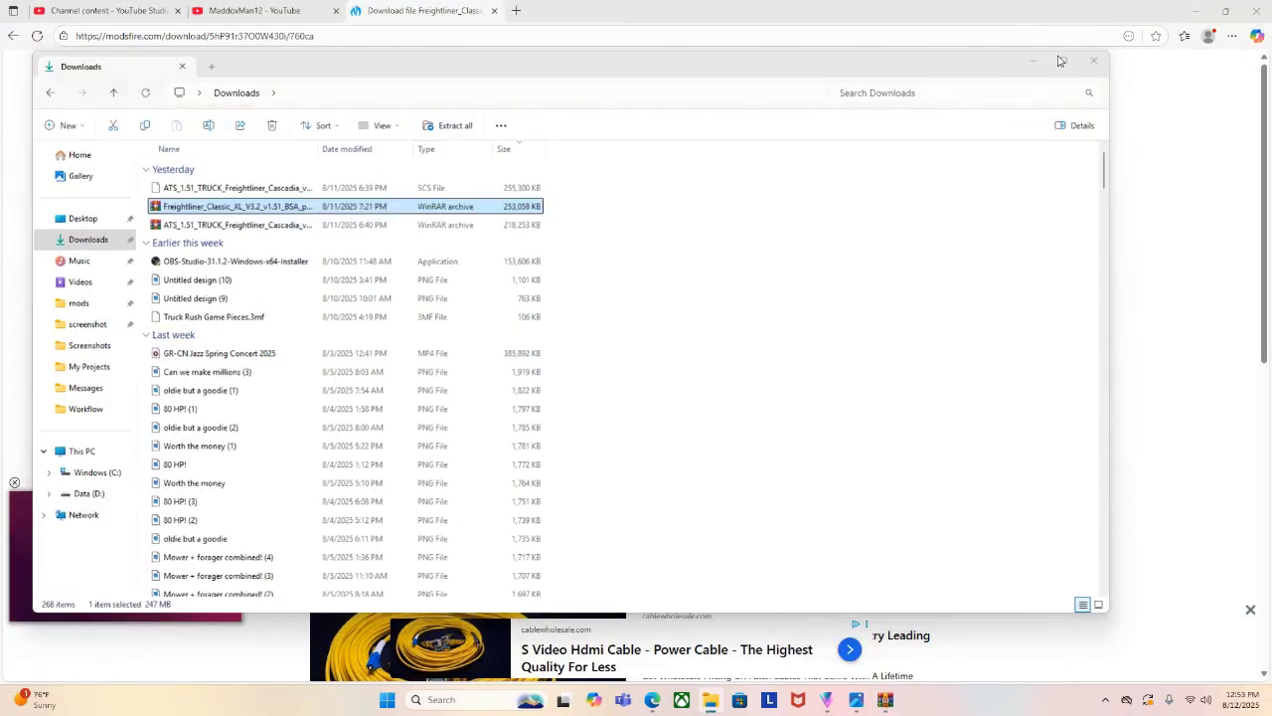
pyautogui.click(1193, 10)
pyautogui.doubleClick(630, 30)
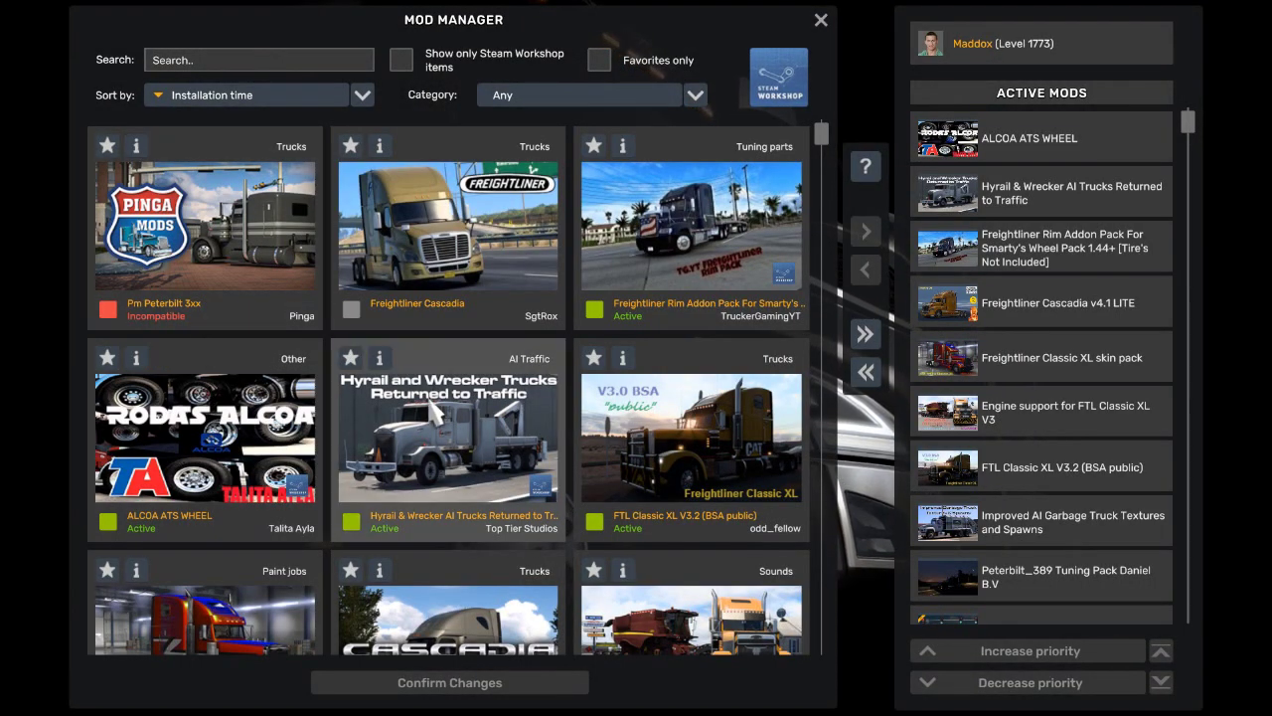
pyautogui.scroll(-1, 460, 416)
# Deactivate FTL Classic XL V3.2, its engine support and the Classic XL skin pack
pyautogui.scroll(-2, 460, 416)
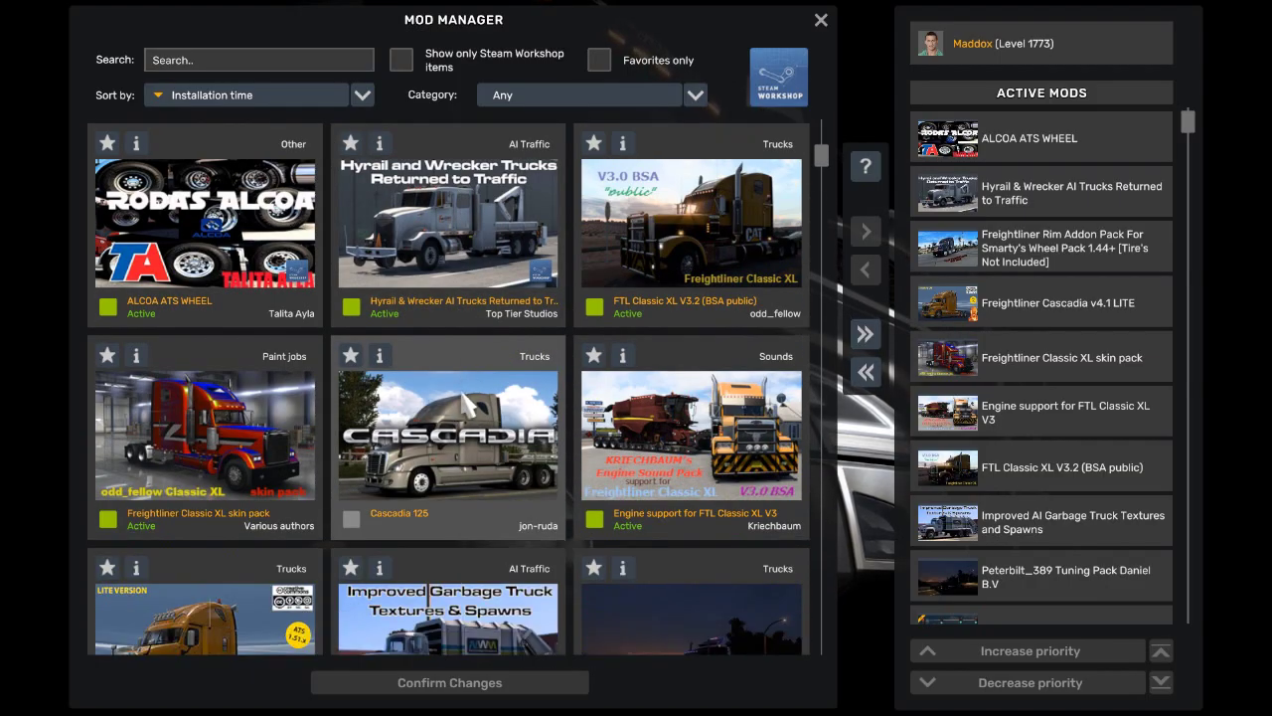
pyautogui.click(654, 237)
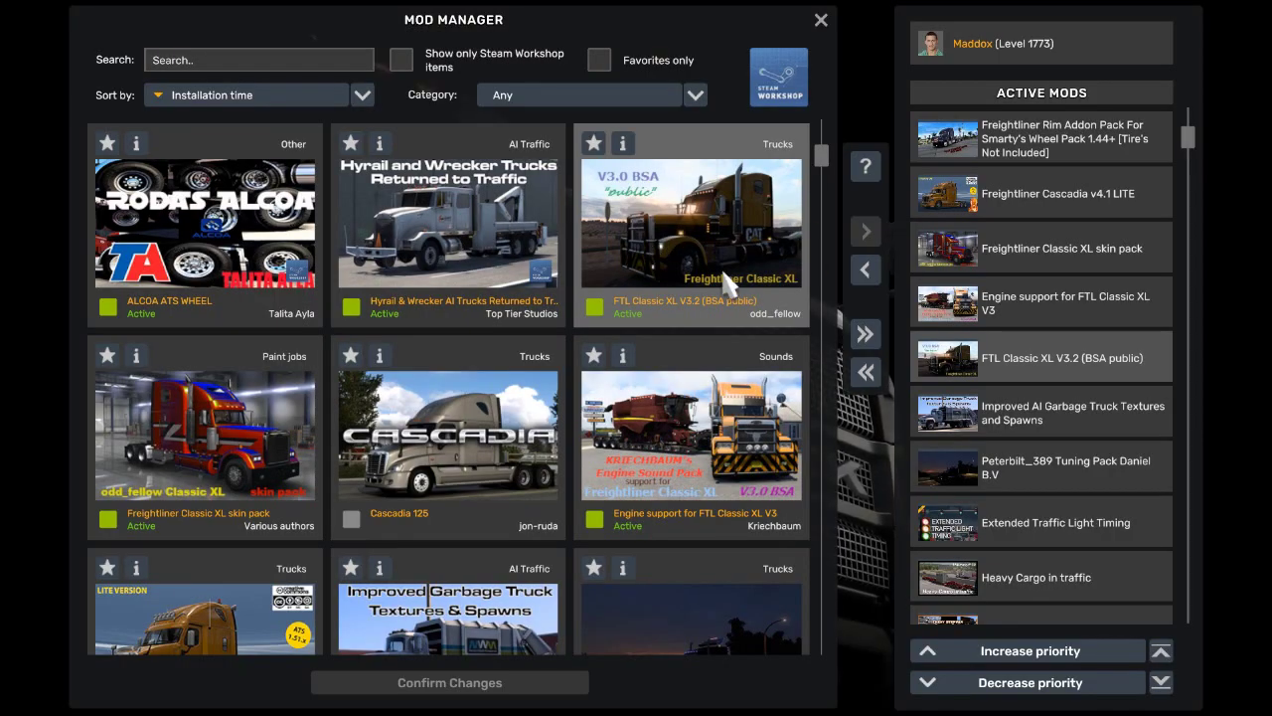
pyautogui.click(863, 269)
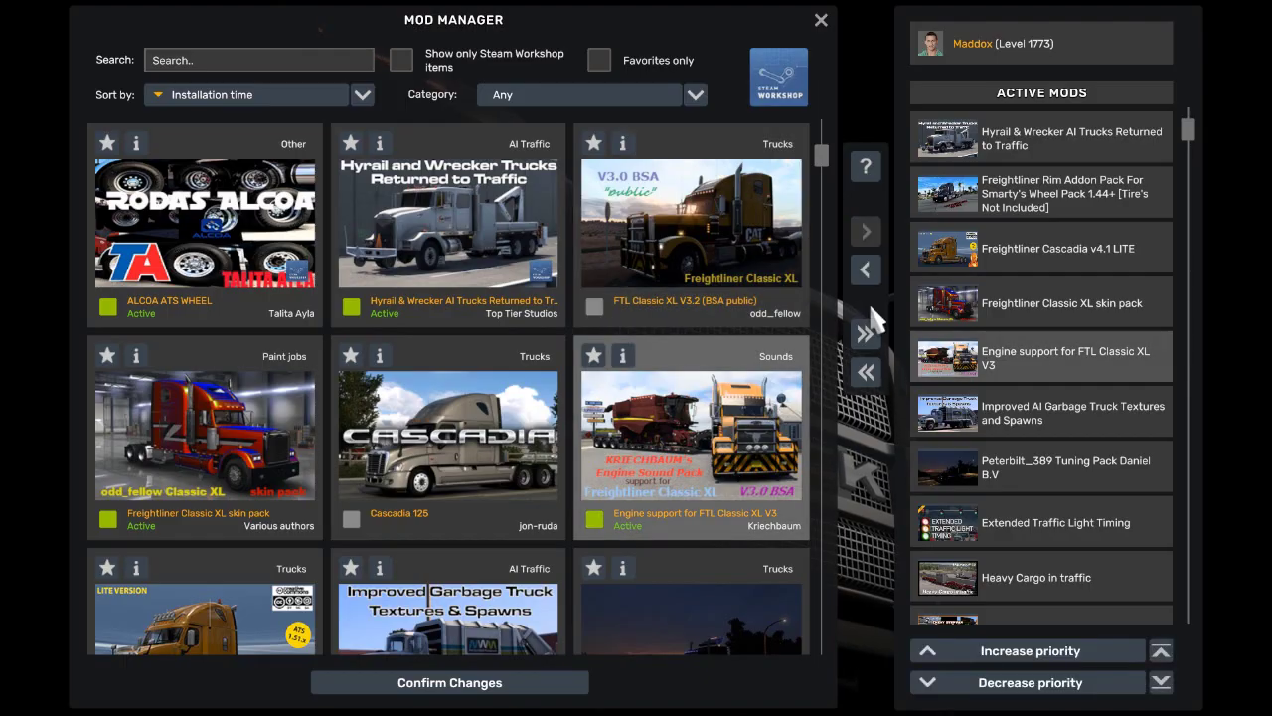
pyautogui.click(865, 269)
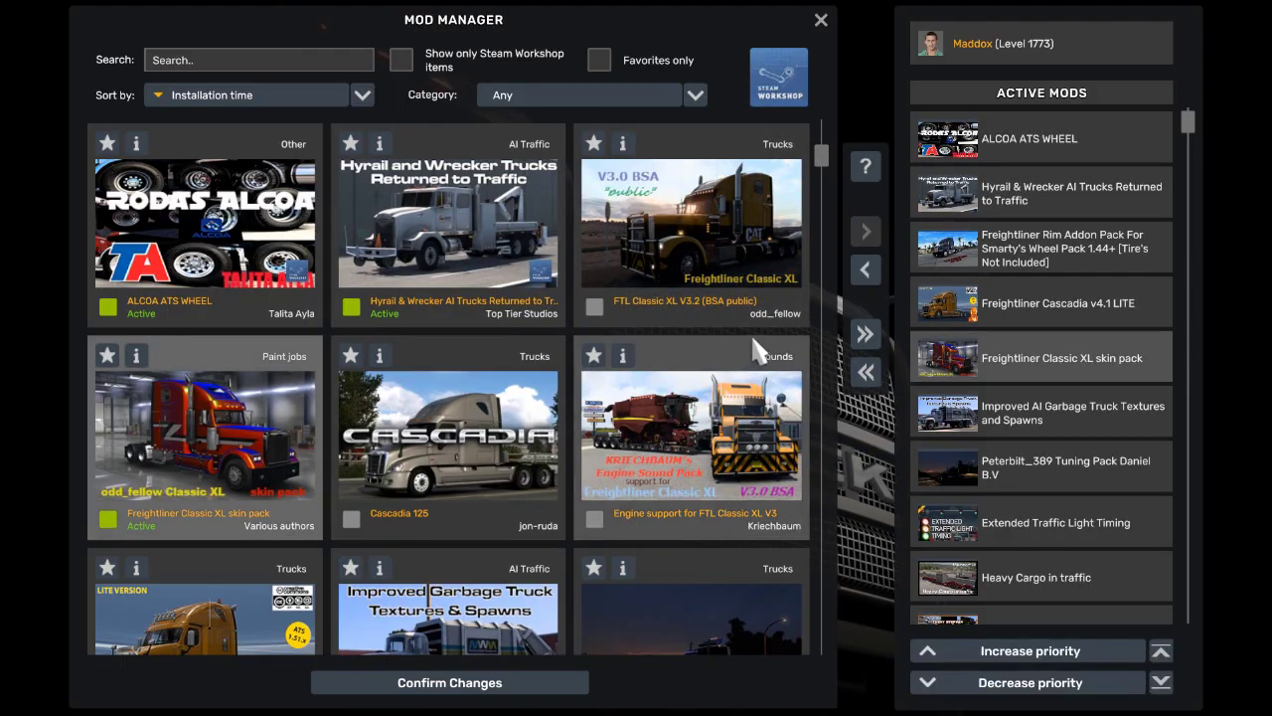
pyautogui.click(864, 270)
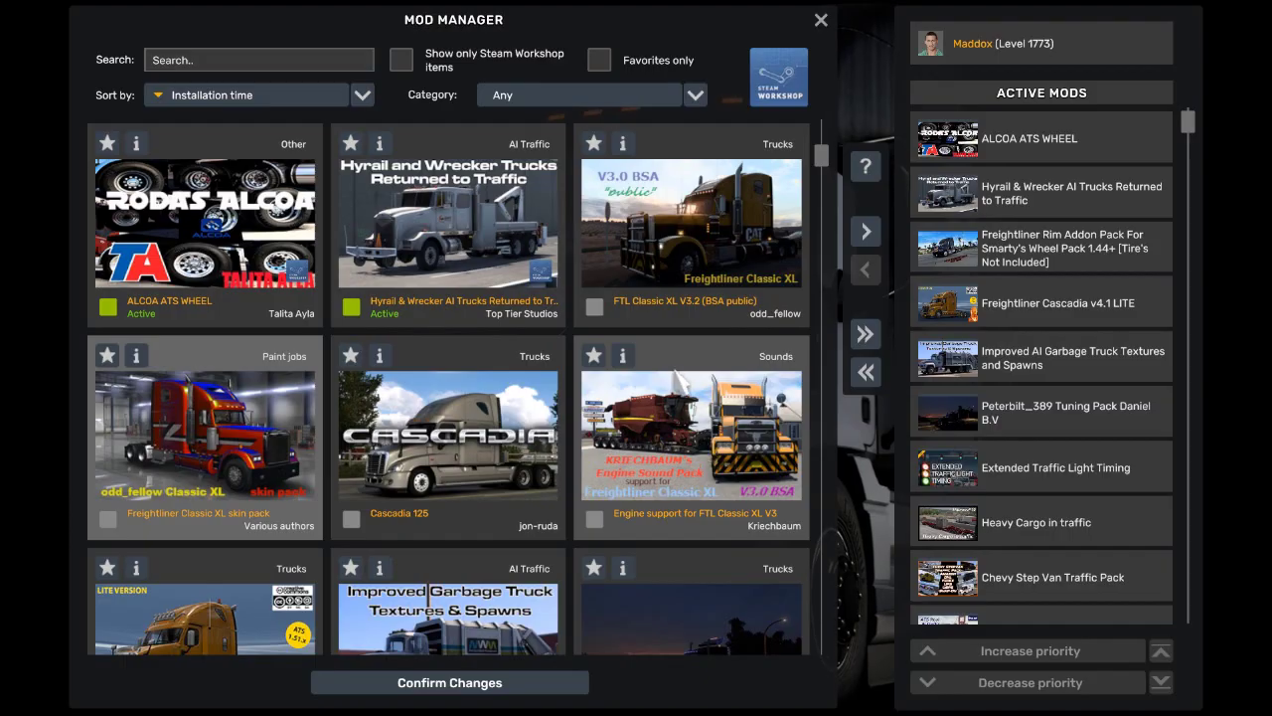
# Reactivate FTL Classic XL V3.2, its engine support and skin pack, then confirm changes
pyautogui.click(860, 237)
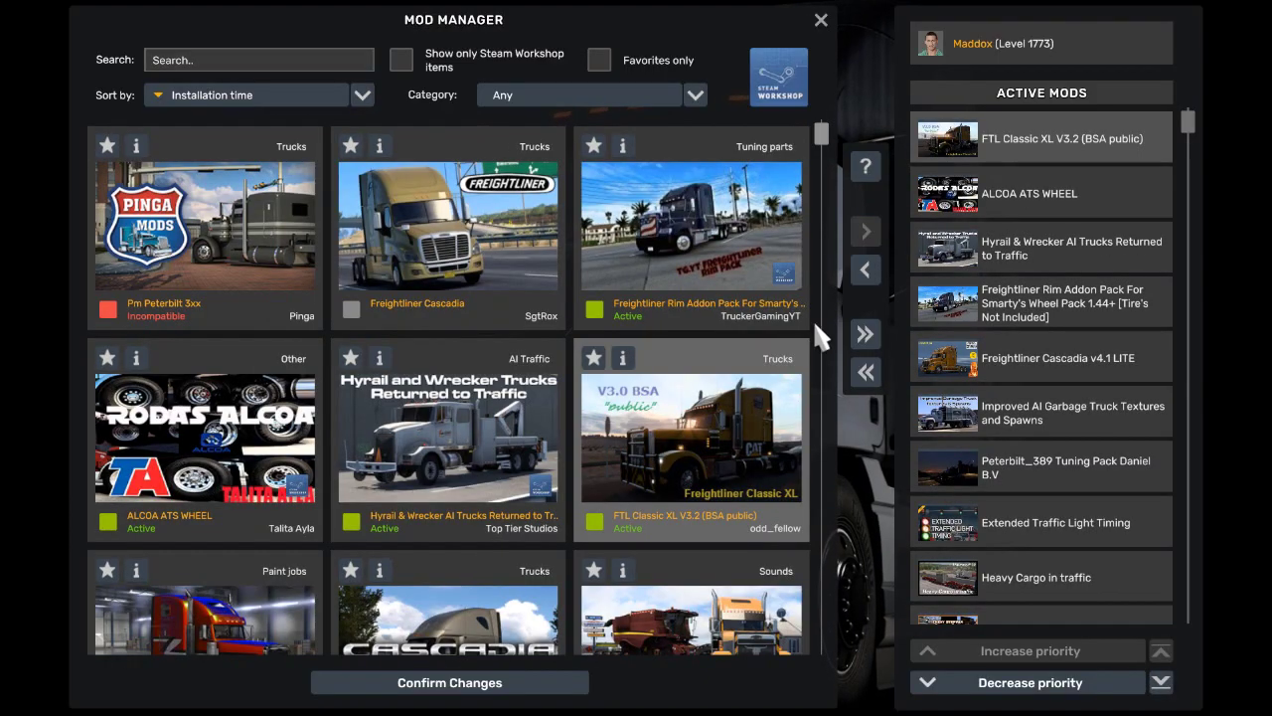
pyautogui.scroll(-1, 637, 403)
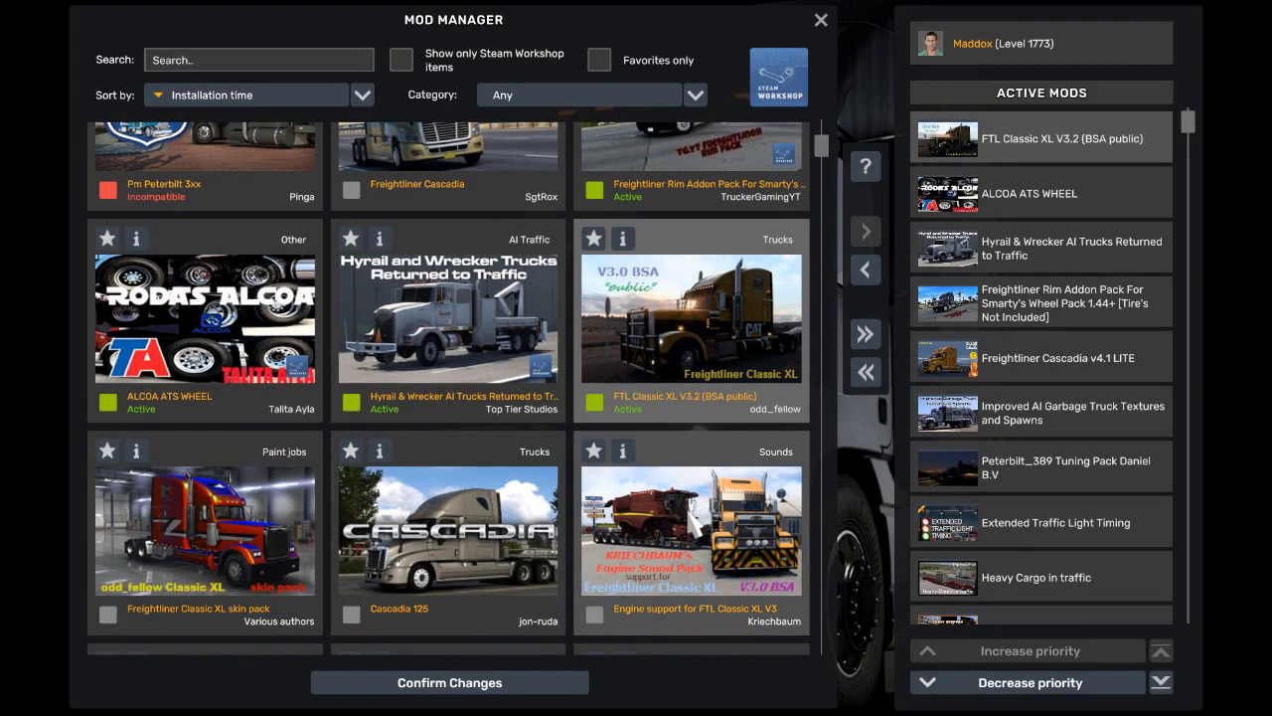
pyautogui.click(694, 522)
pyautogui.click(866, 231)
pyautogui.scroll(-1, 651, 425)
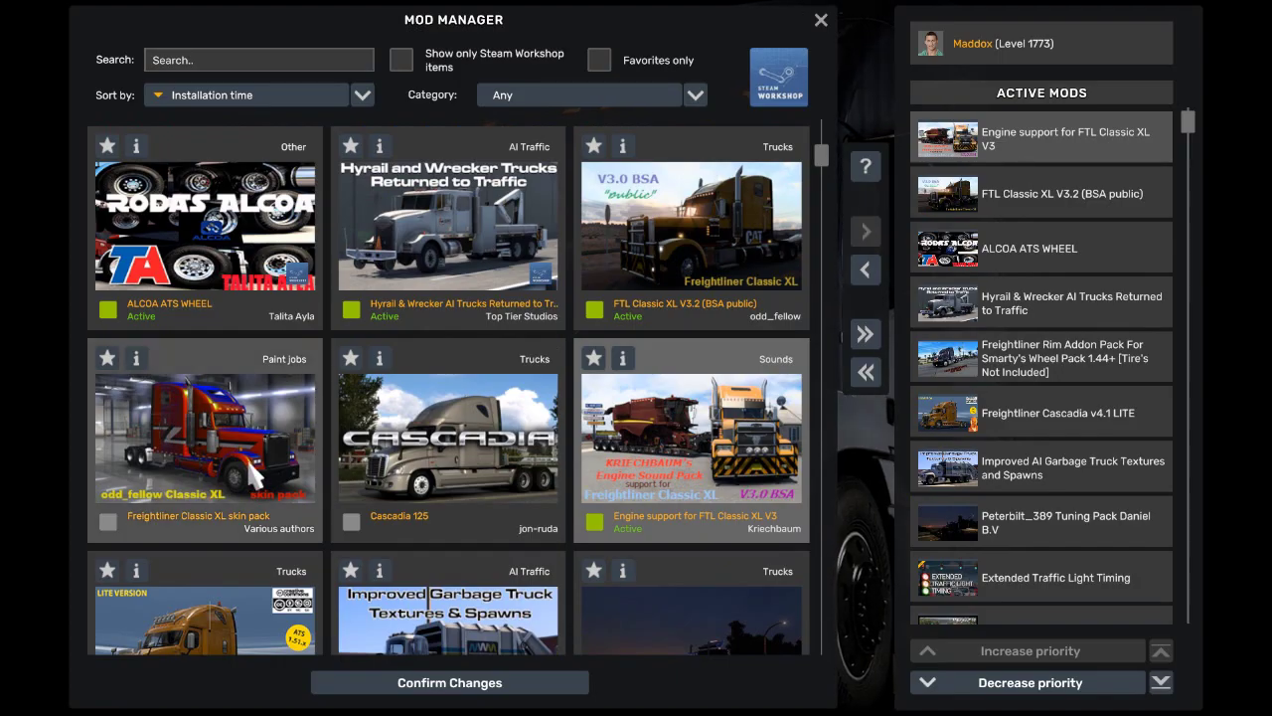
pyautogui.click(204, 437)
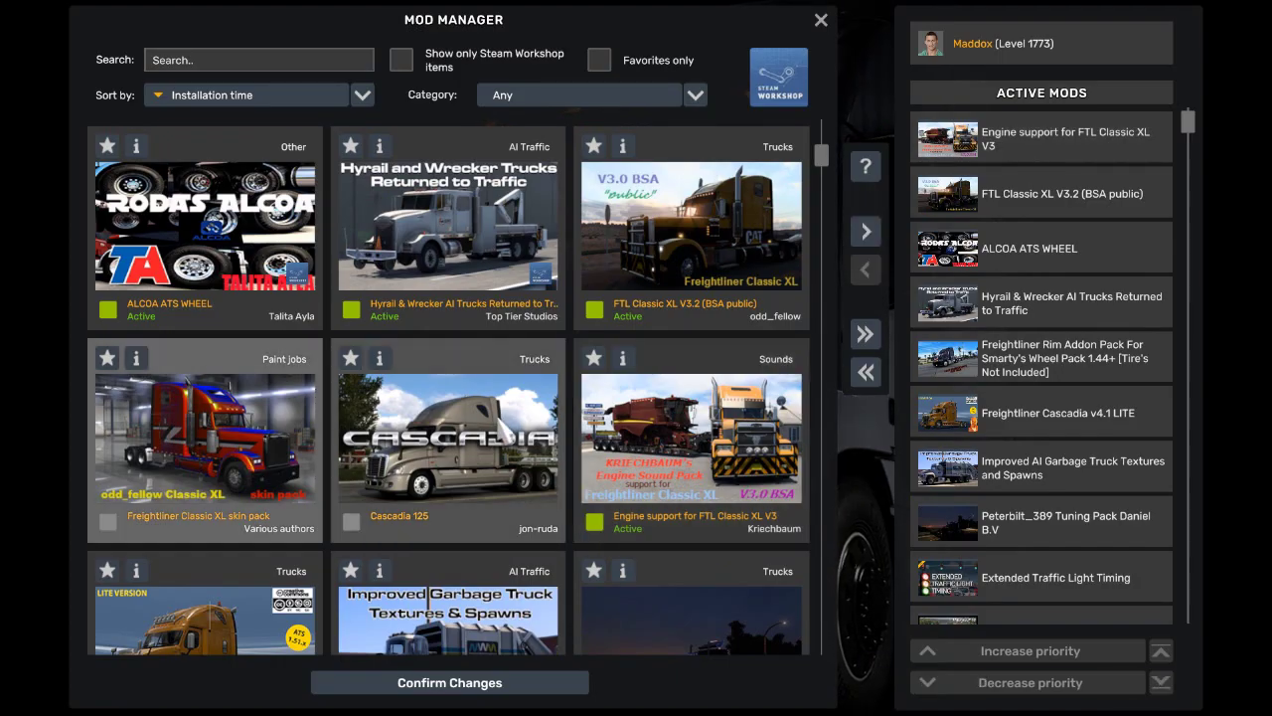
pyautogui.click(861, 235)
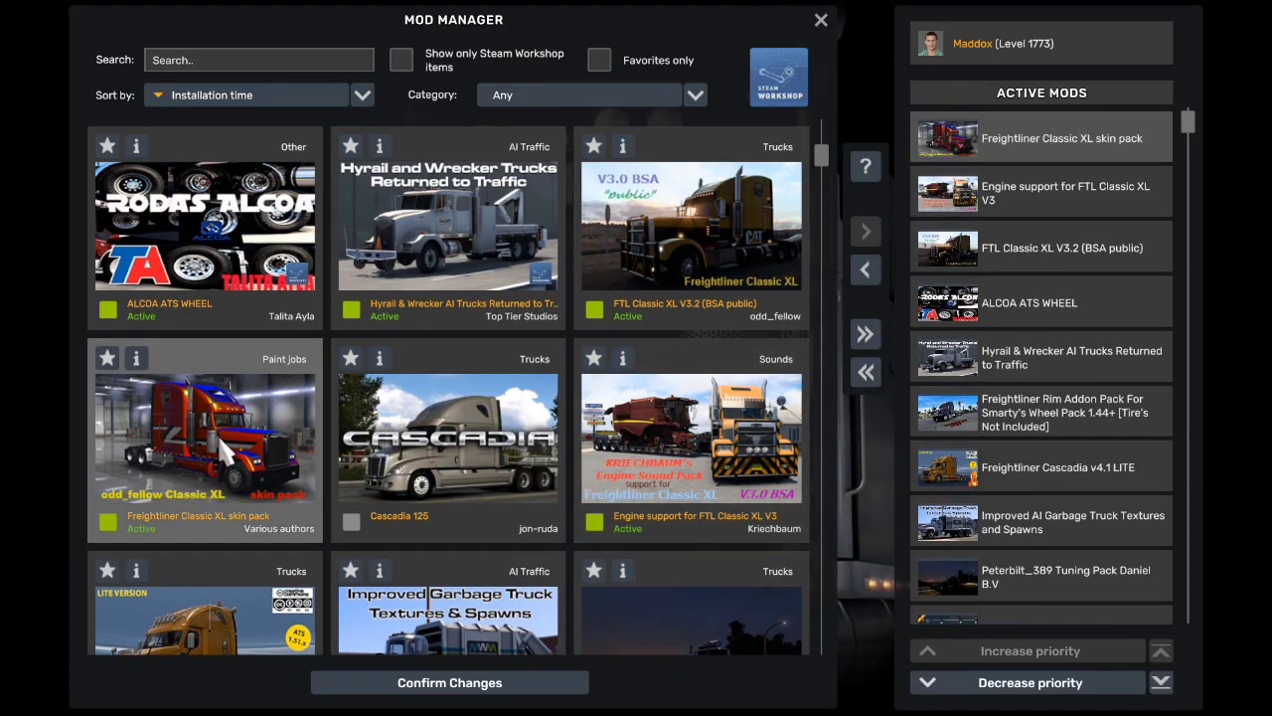
pyautogui.click(449, 680)
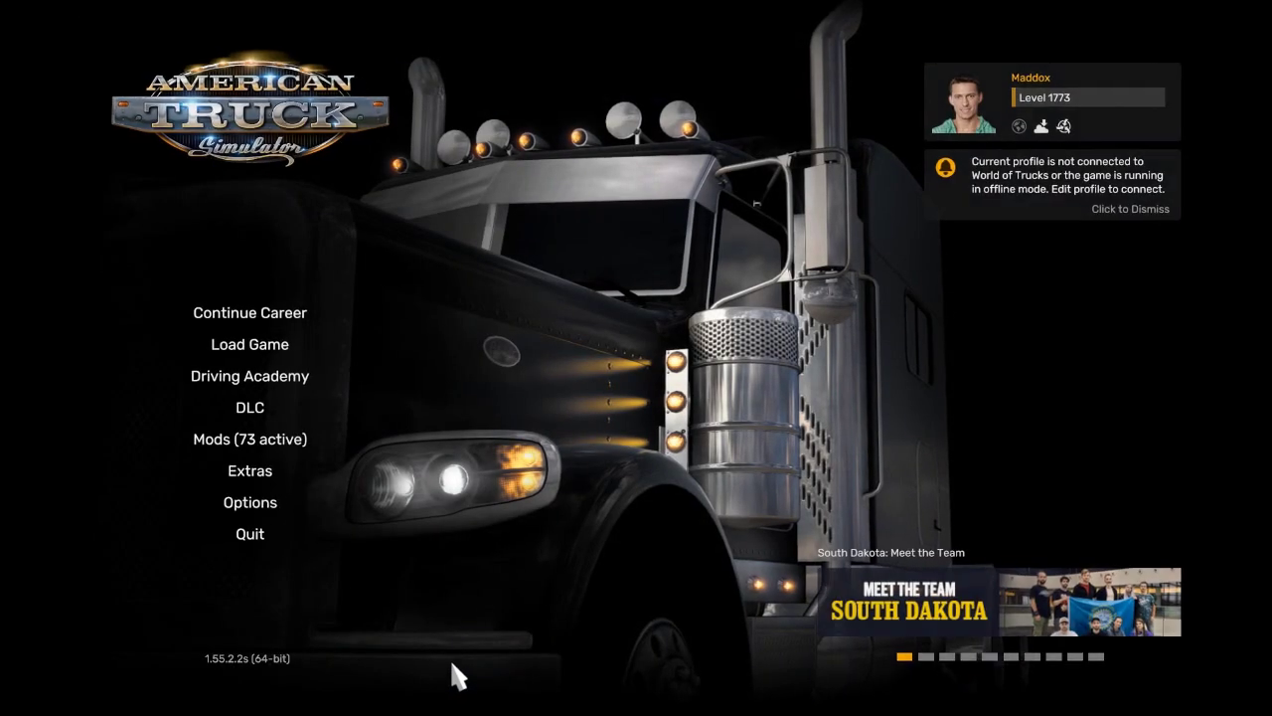